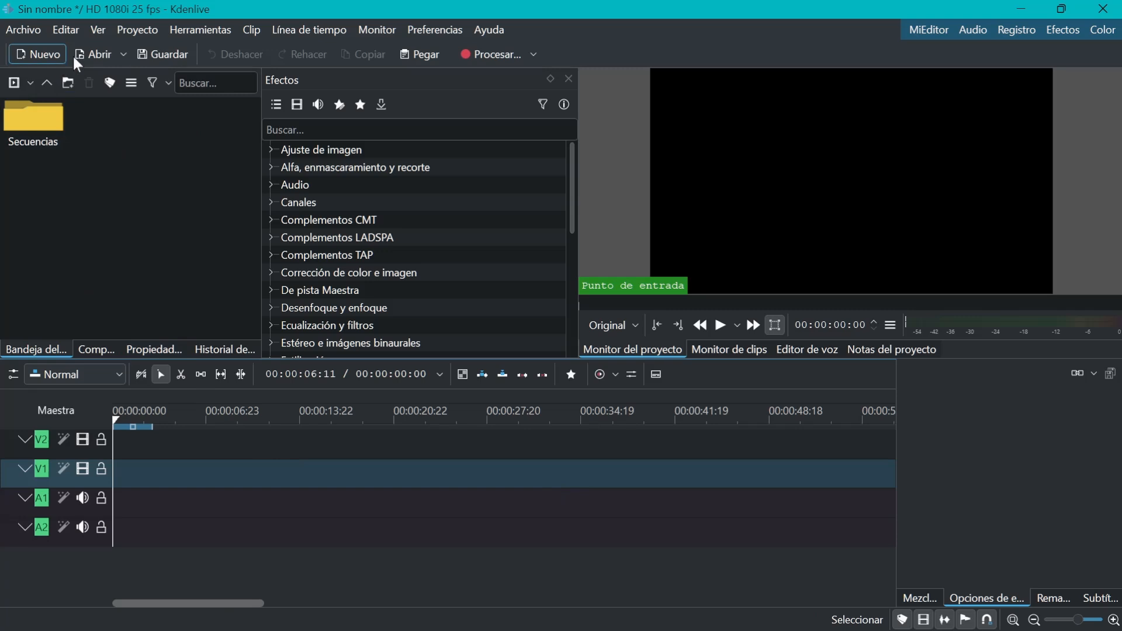
Step: Open the project settings and store the project folder alongside the project file
click(138, 30)
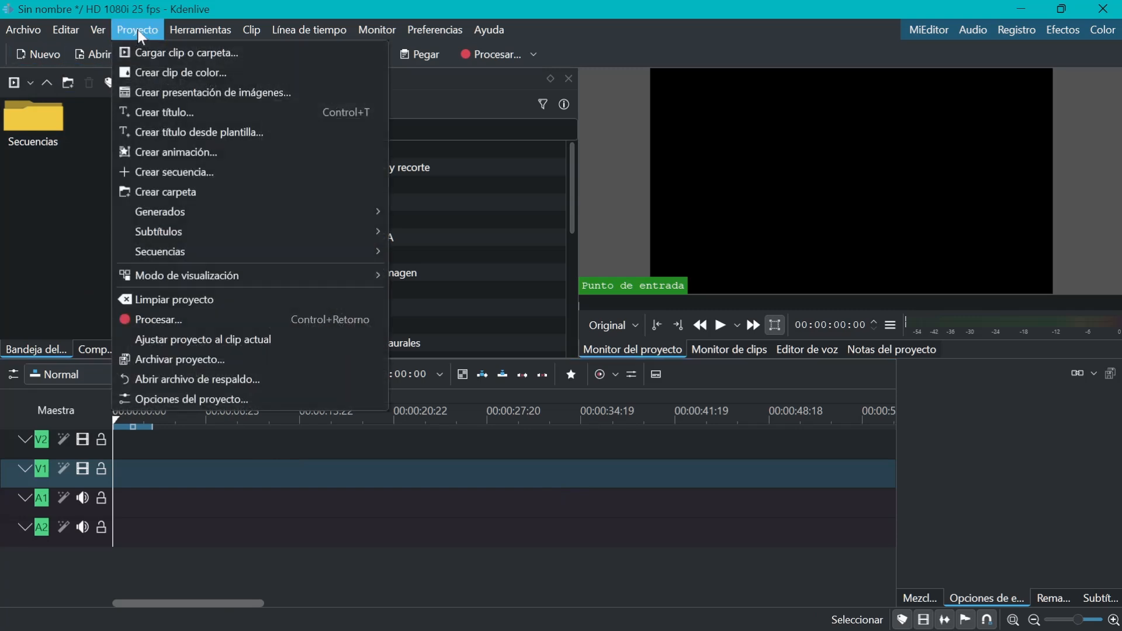
click(138, 30)
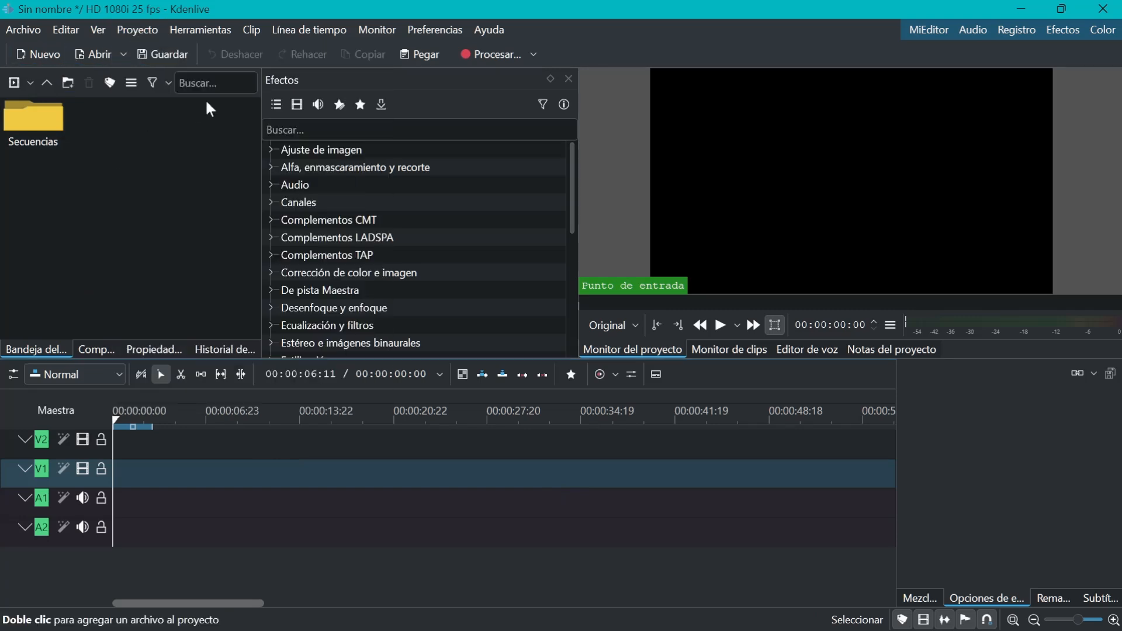
click(138, 30)
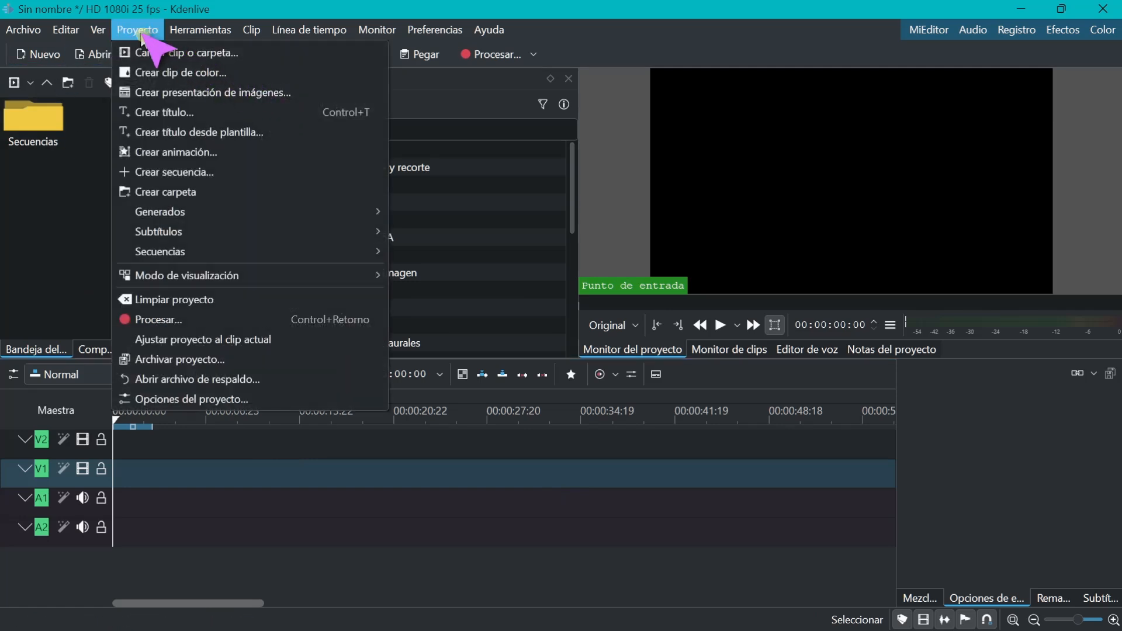
click(190, 397)
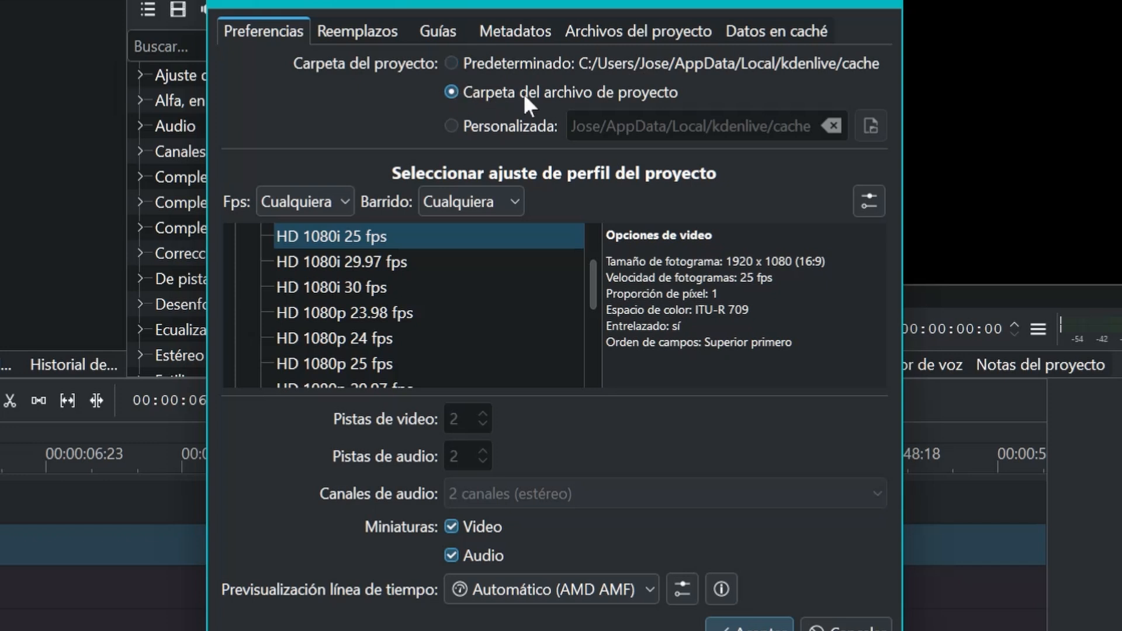
click(451, 124)
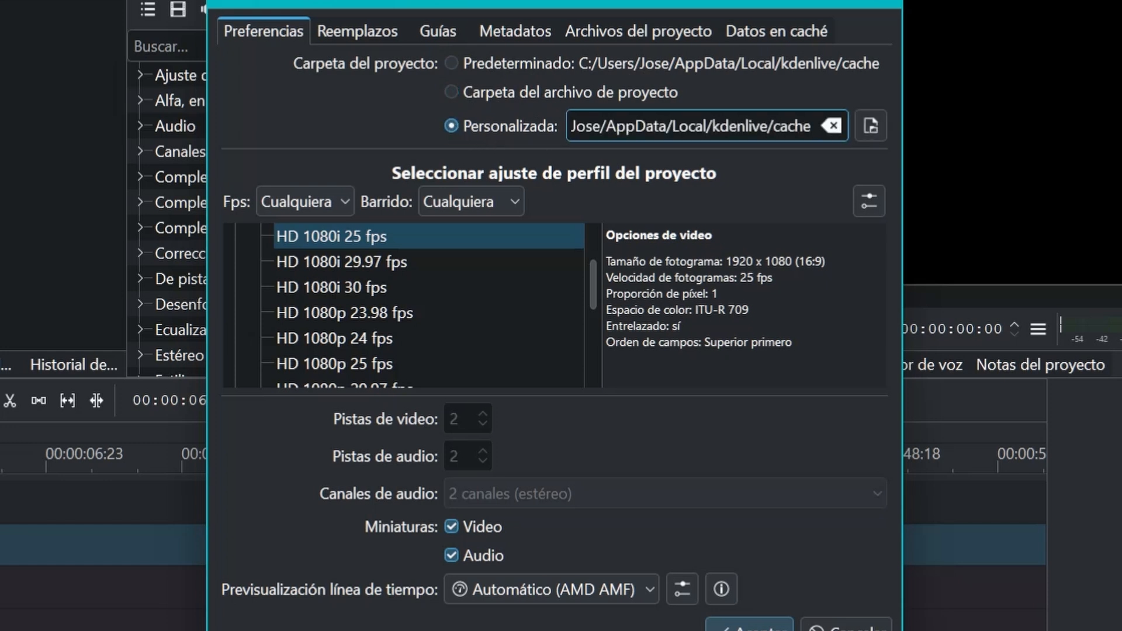
click(452, 92)
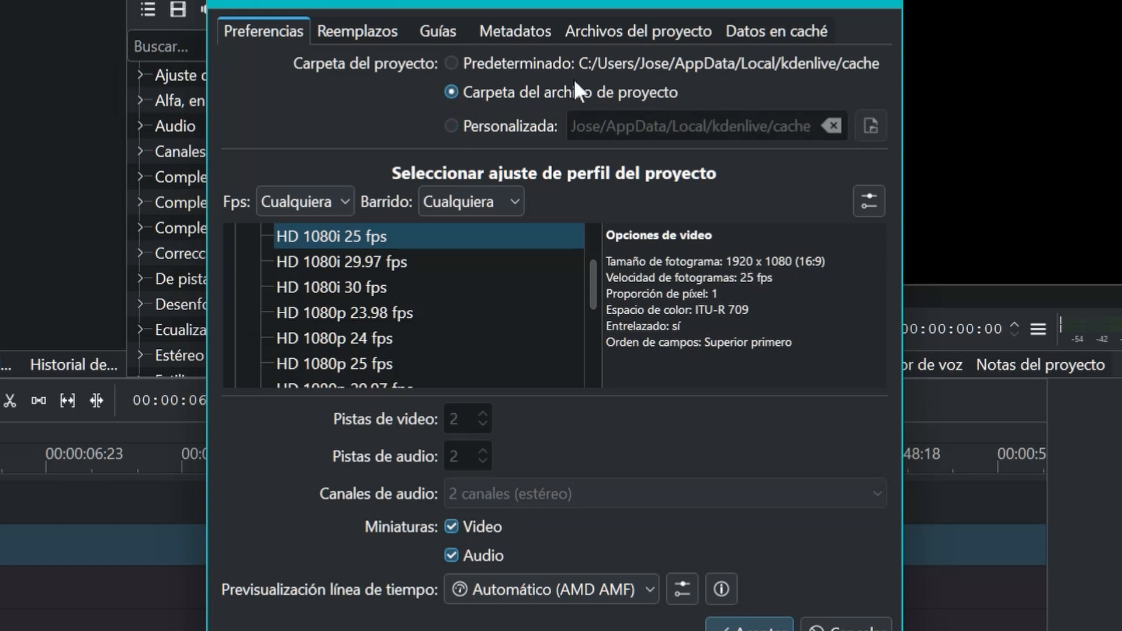
Step: Filter the project profiles to 30 fps, choose HD 1080p 30 fps, review the proxy options, and apply the settings
click(316, 202)
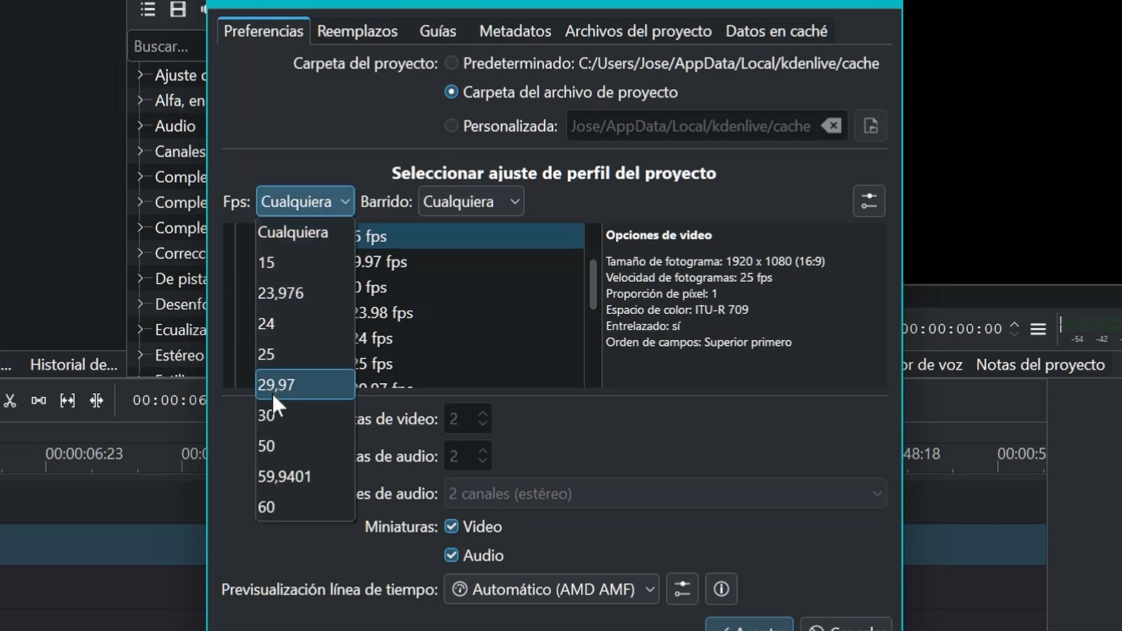
click(268, 416)
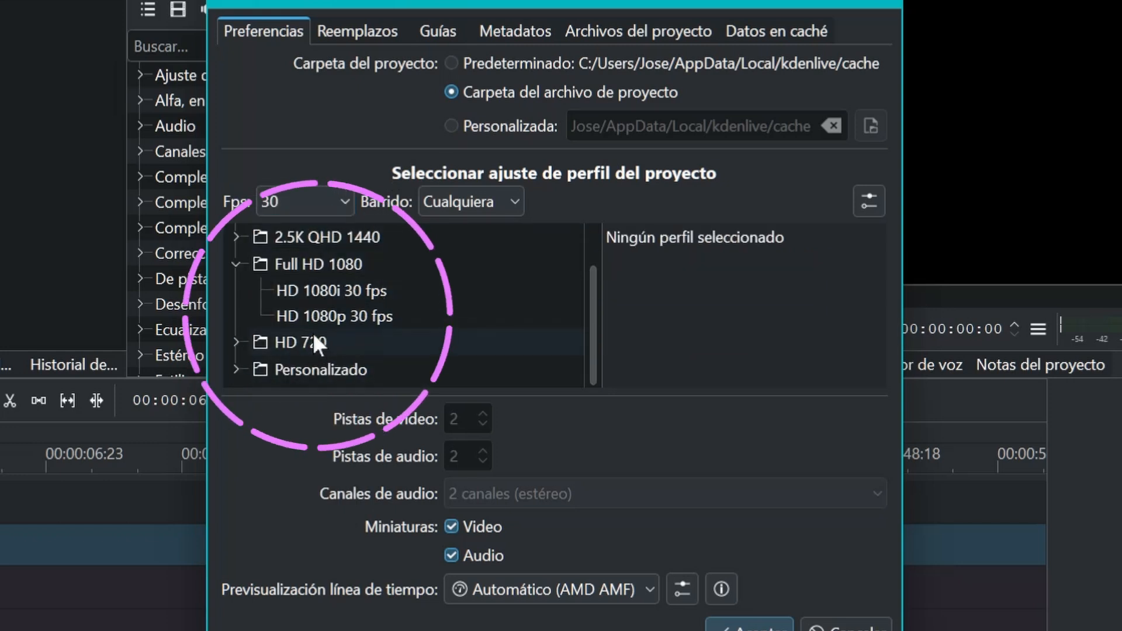
click(327, 314)
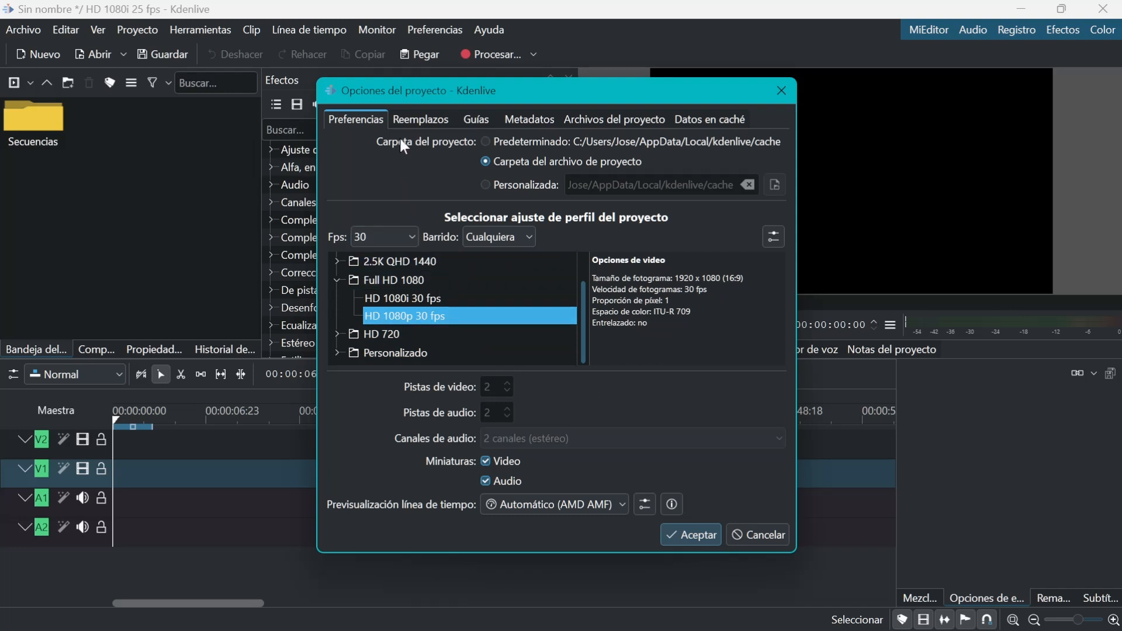
click(419, 117)
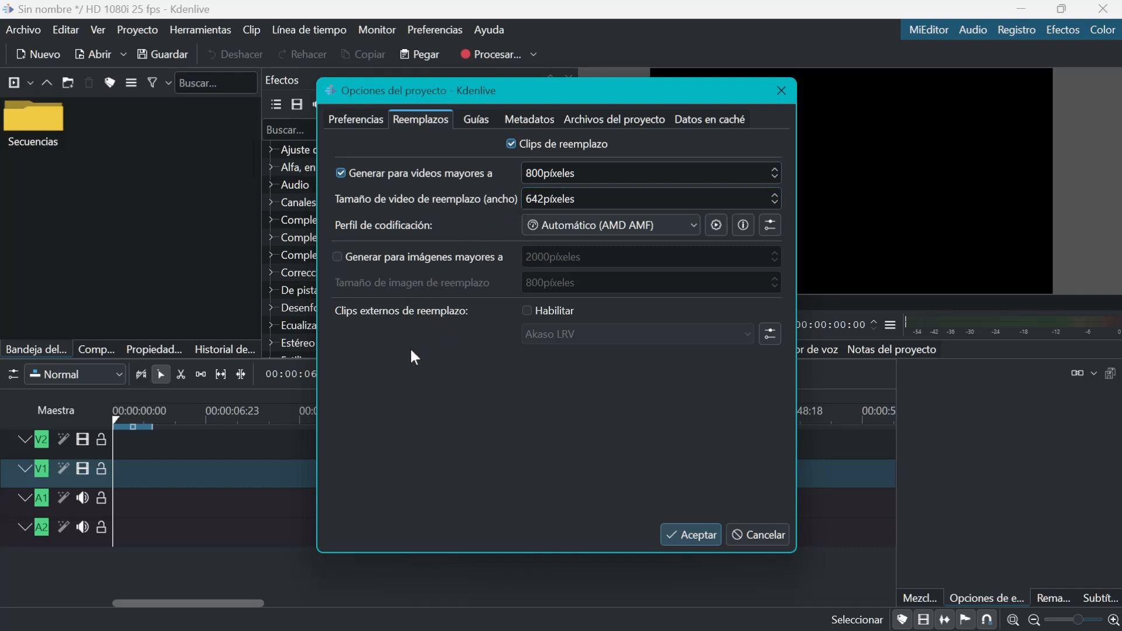
click(693, 536)
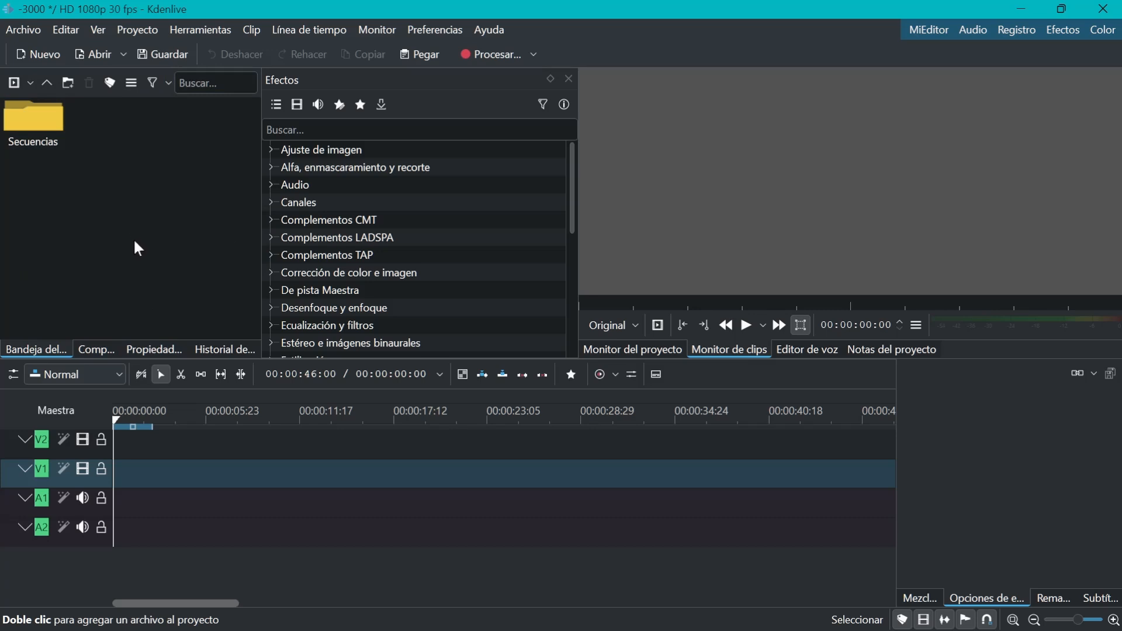
Step: Import 20240915_092942.MP4 from the KD edicion basica folder in File Explorer into the project bin
mouse_move(158, 624)
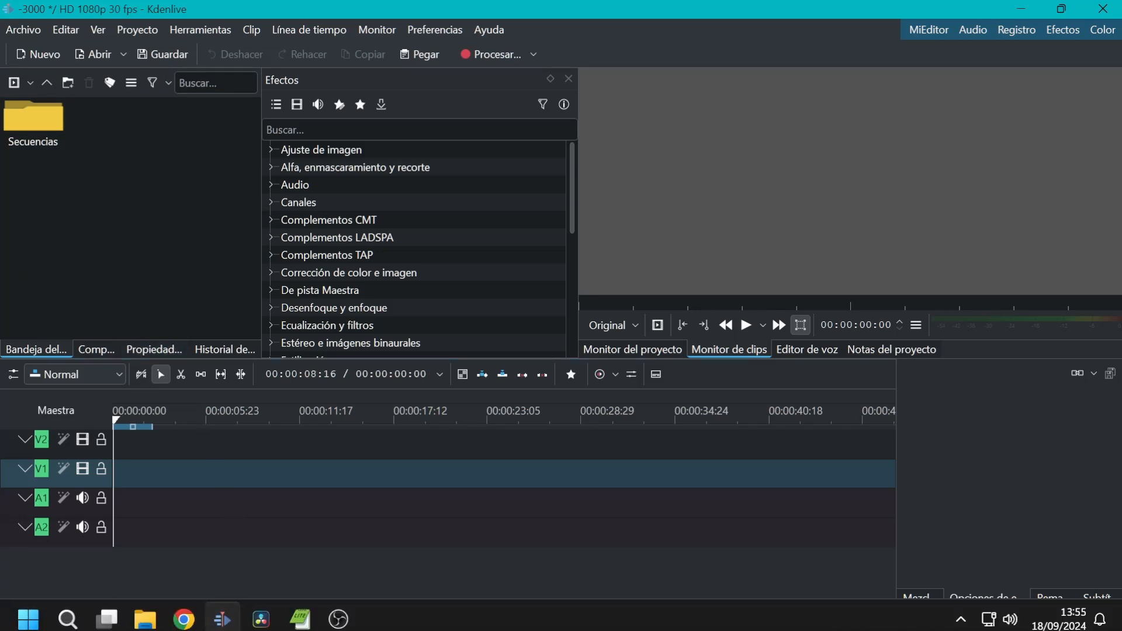
click(149, 526)
drag(449, 286, 132, 184)
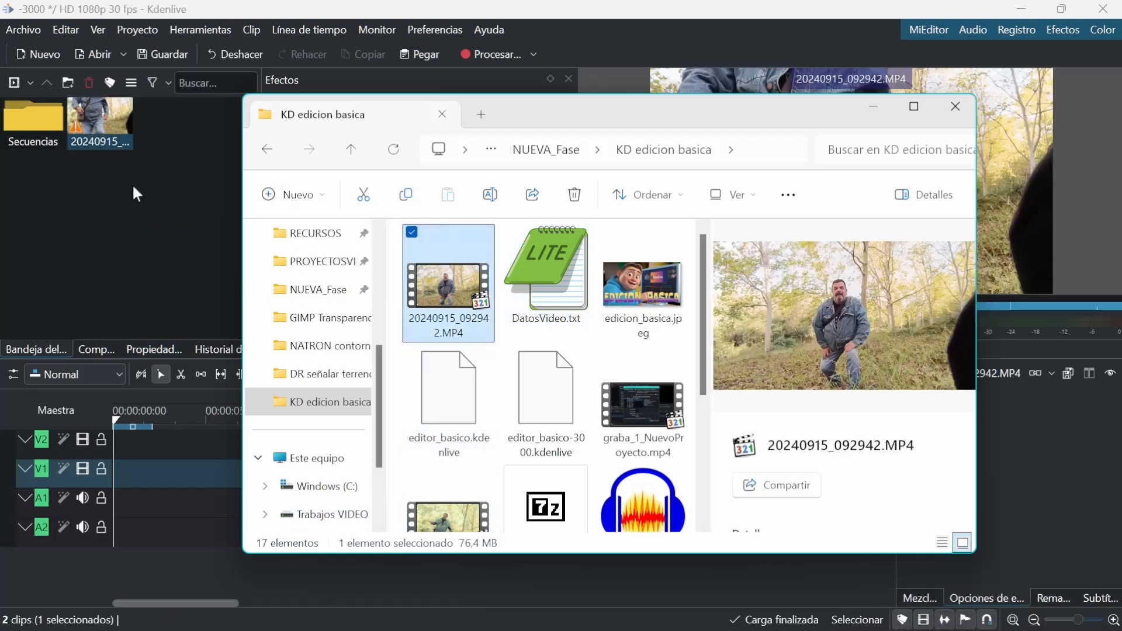
click(147, 207)
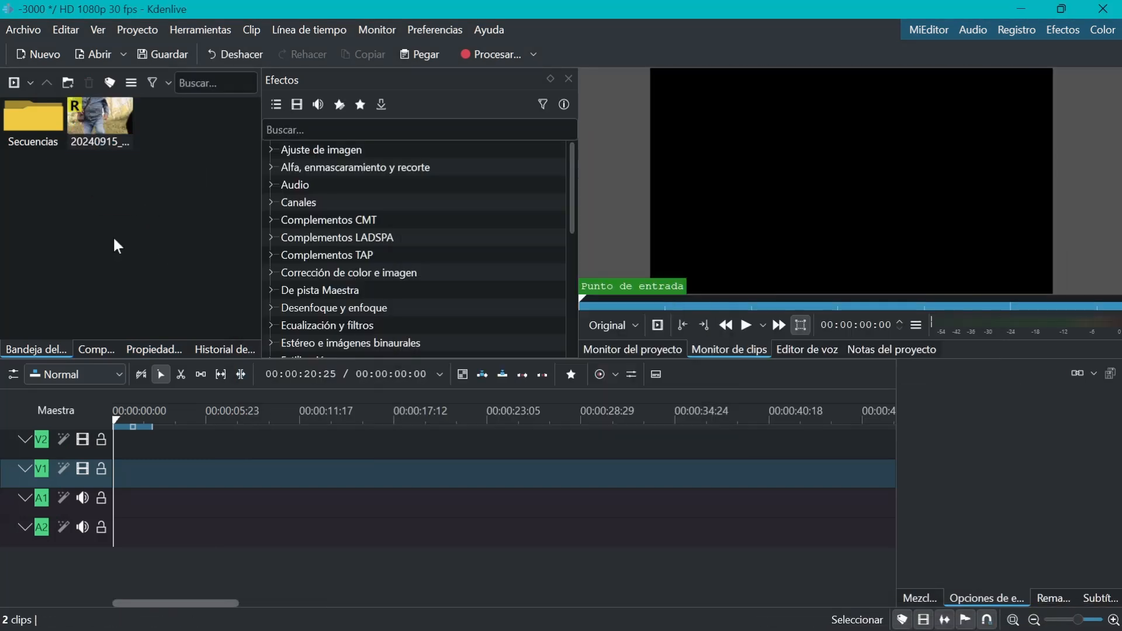
Step: Add the clip VID_20240915_093210.mp4 from ProyectosVideo > NUEVA_Fase > KD edicion basica to the project bin
right_click(105, 195)
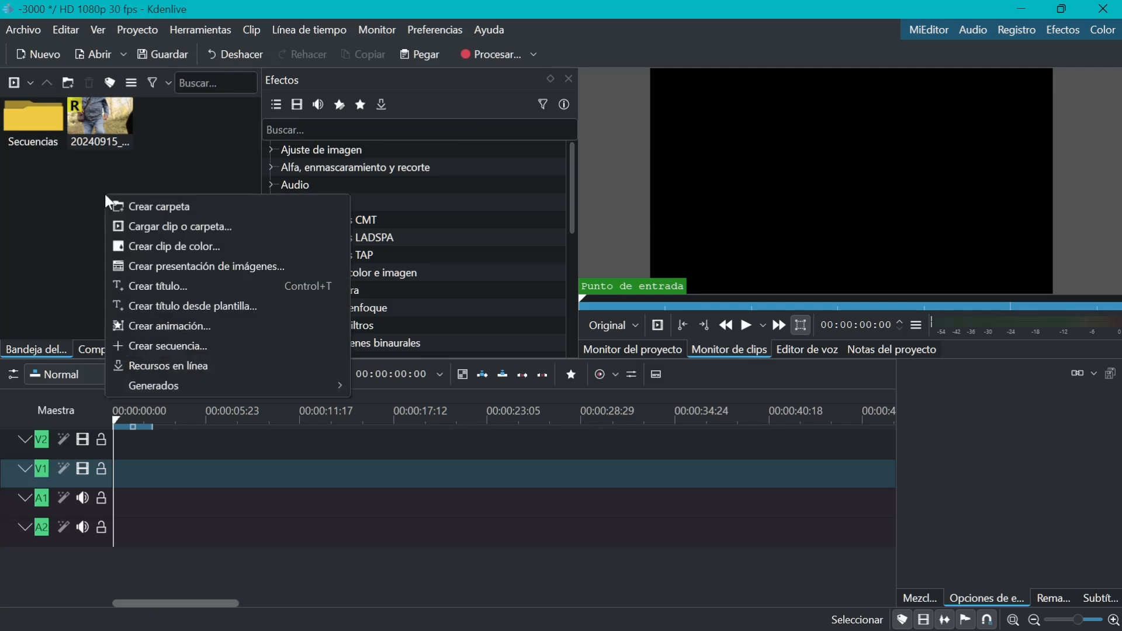
click(155, 228)
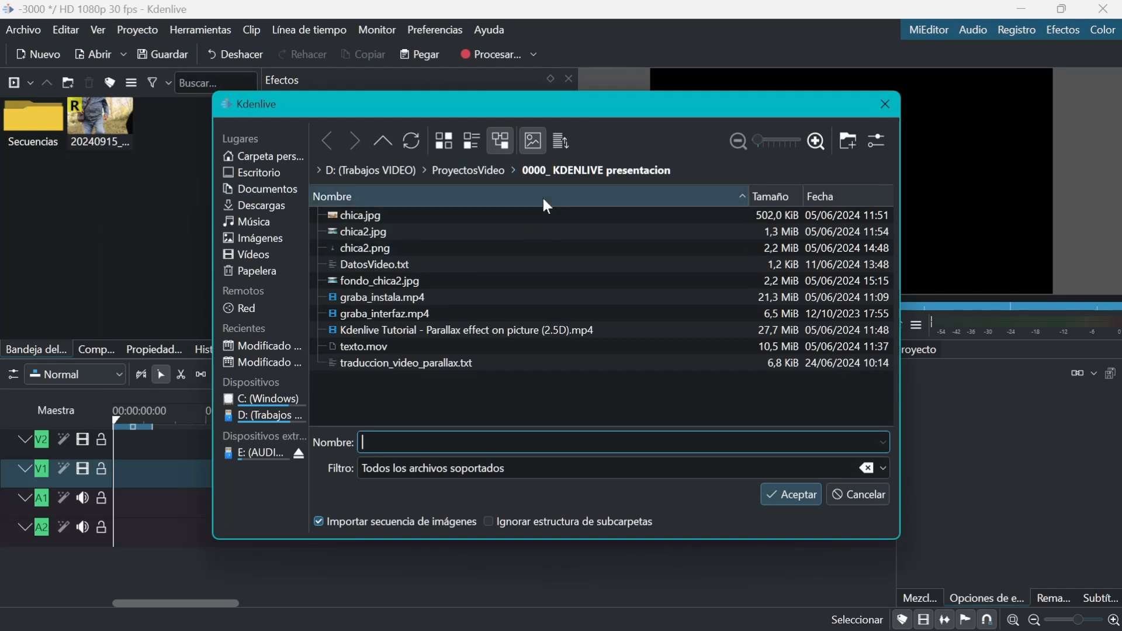
click(482, 170)
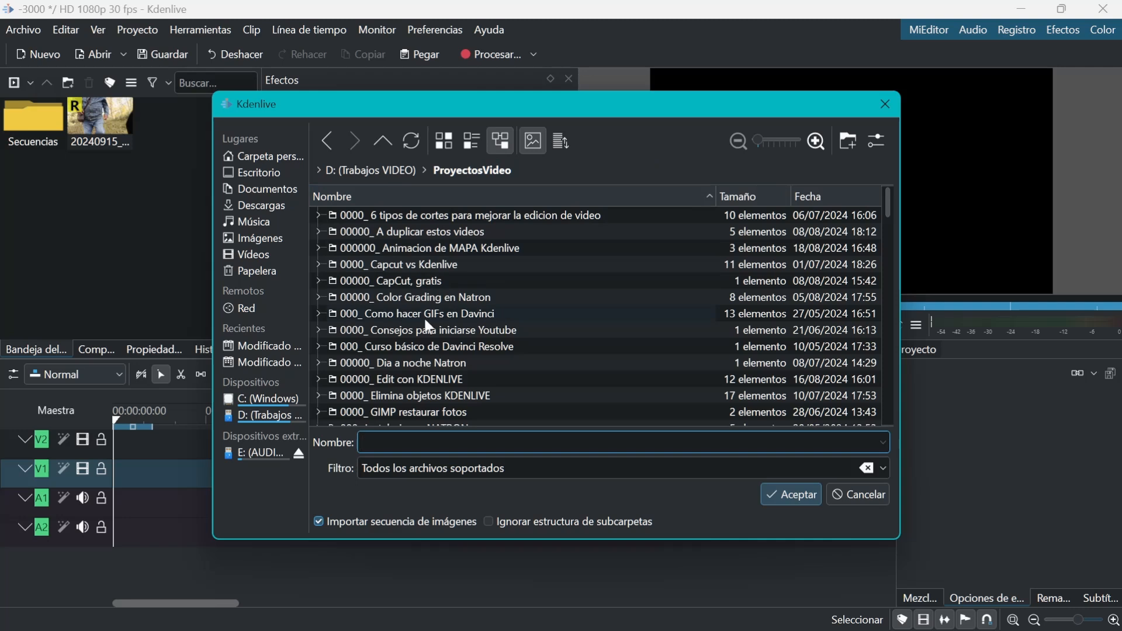
scroll(423, 317, down, 15)
scroll(418, 318, up, 10)
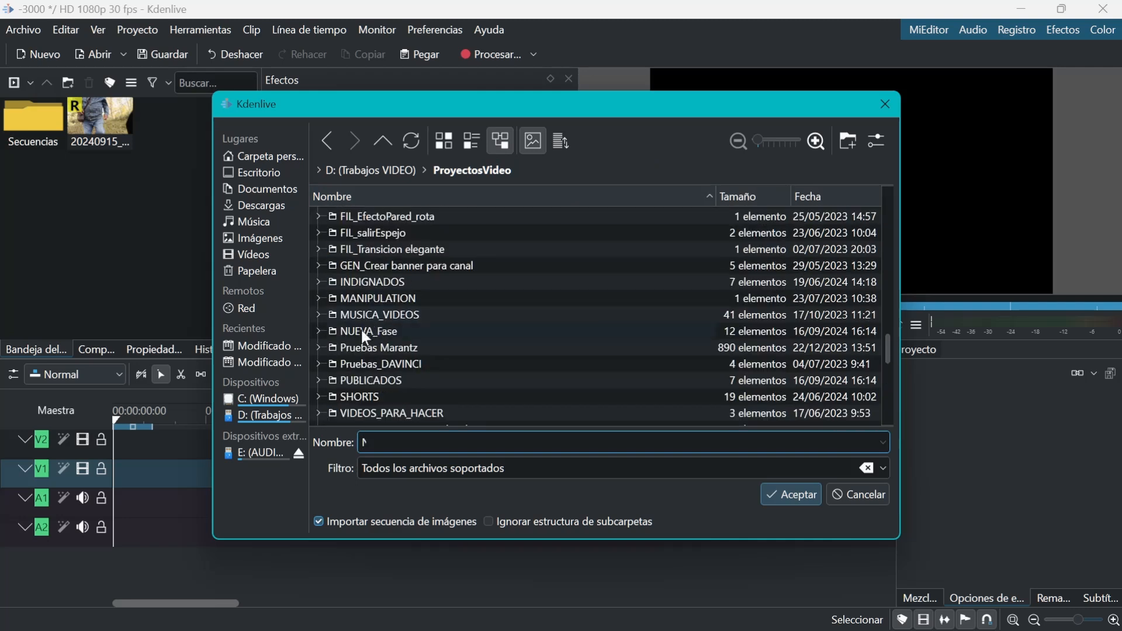
double_click(361, 331)
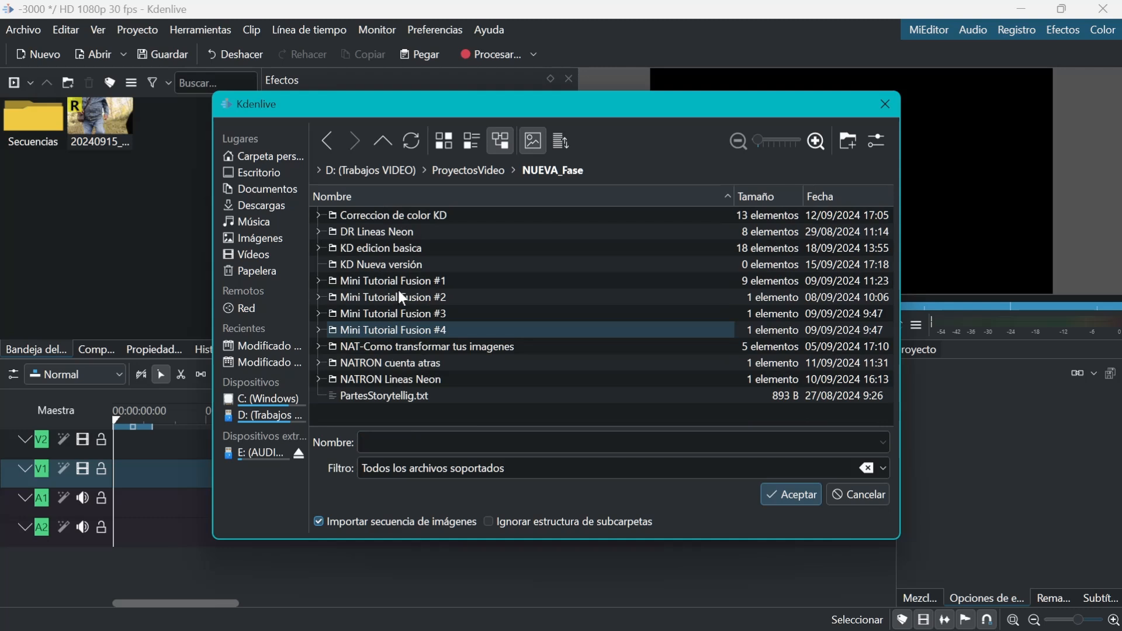
double_click(374, 248)
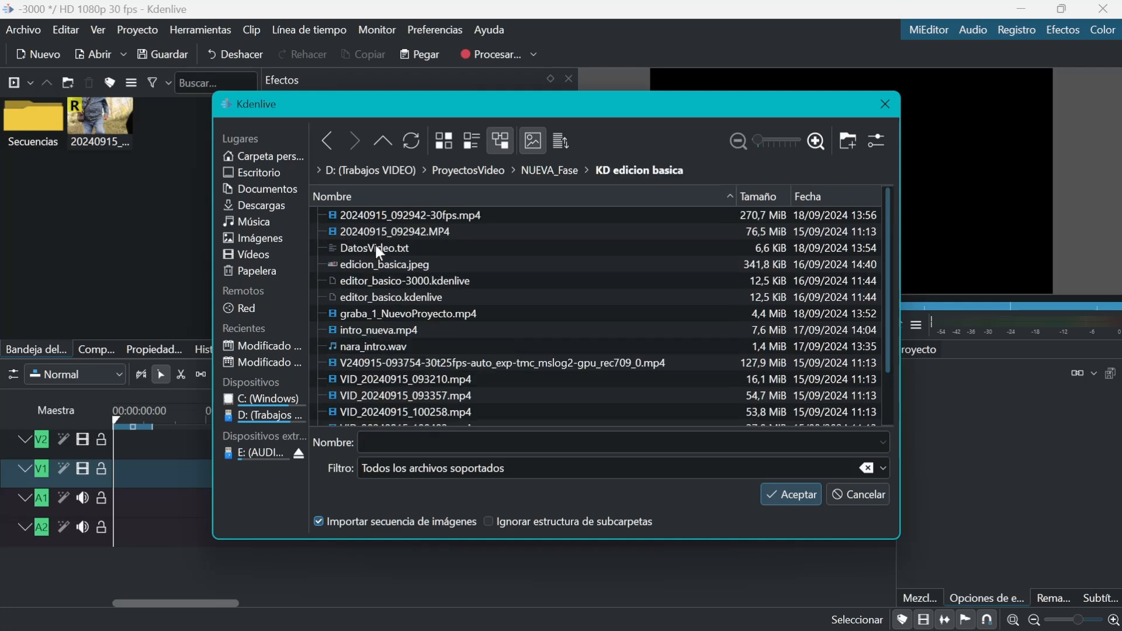
click(370, 379)
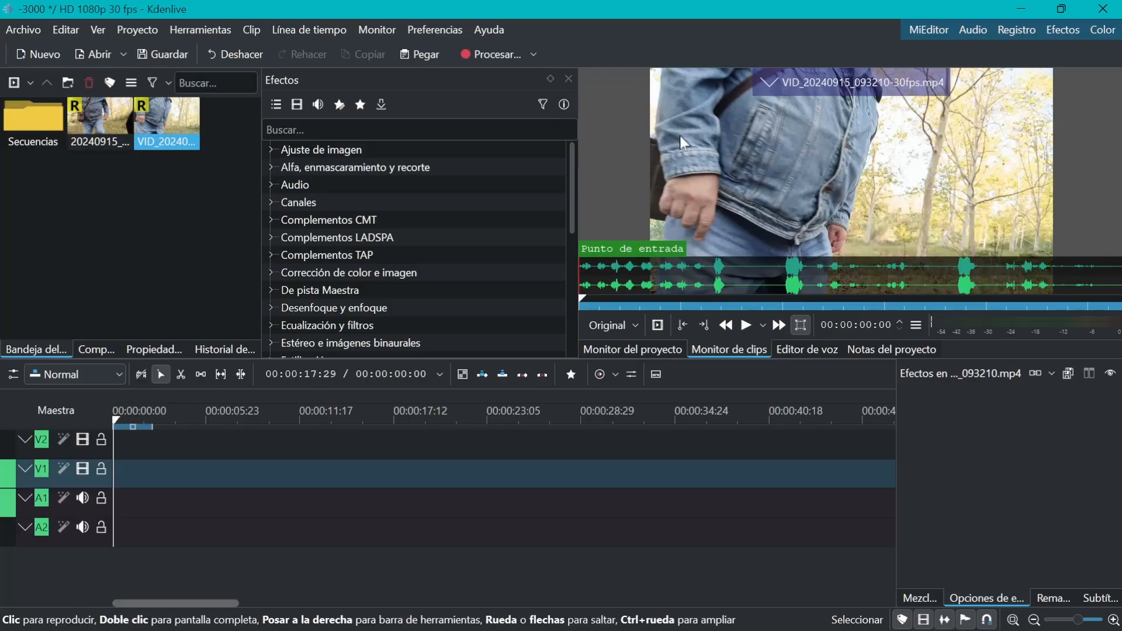
click(170, 246)
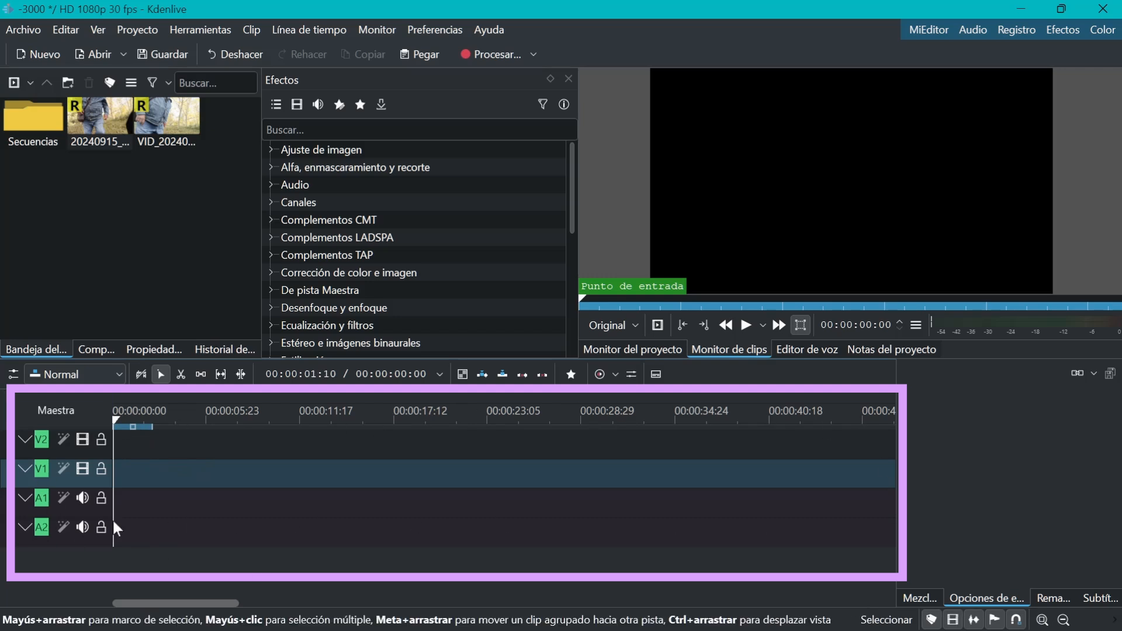
Step: Insert one video track named "titulos" above V2 and collapse the new track
click(51, 417)
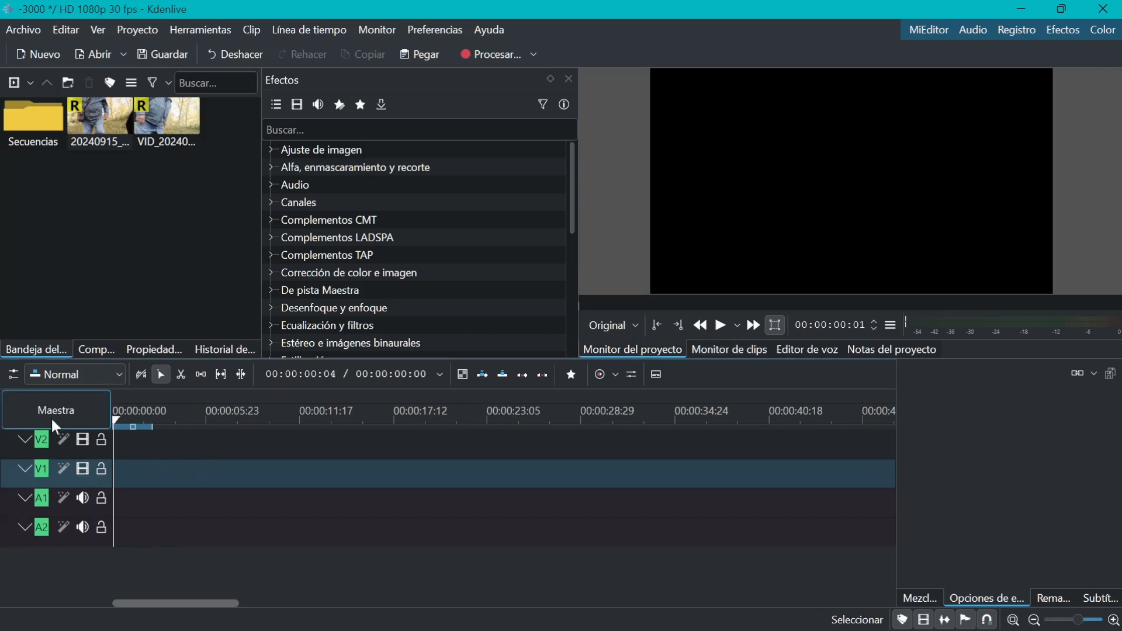
right_click(44, 453)
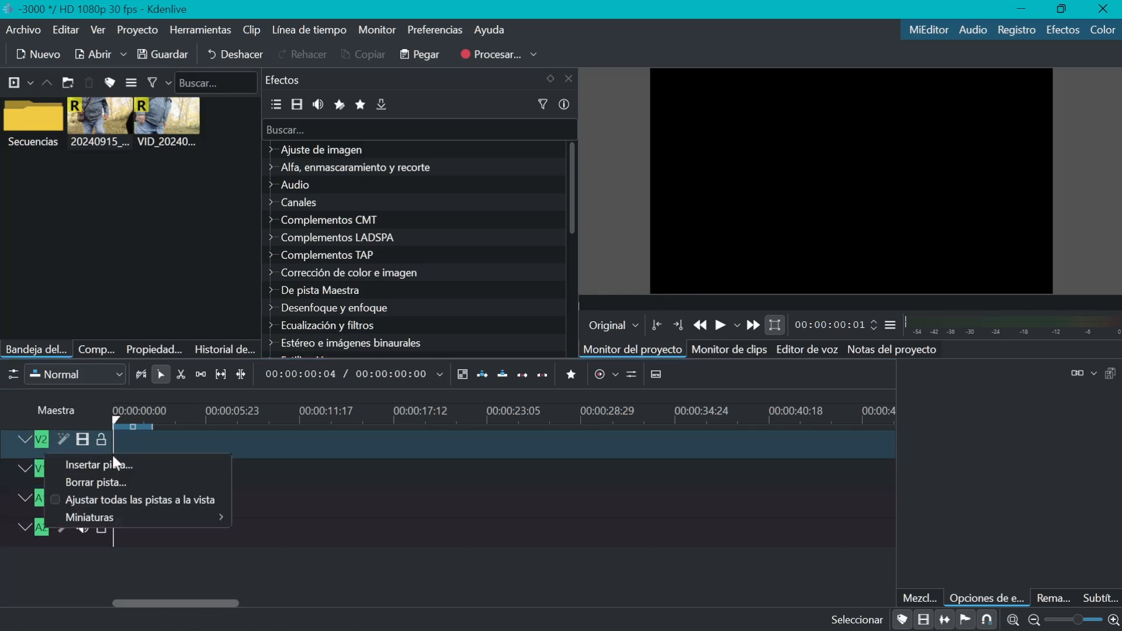
click(88, 466)
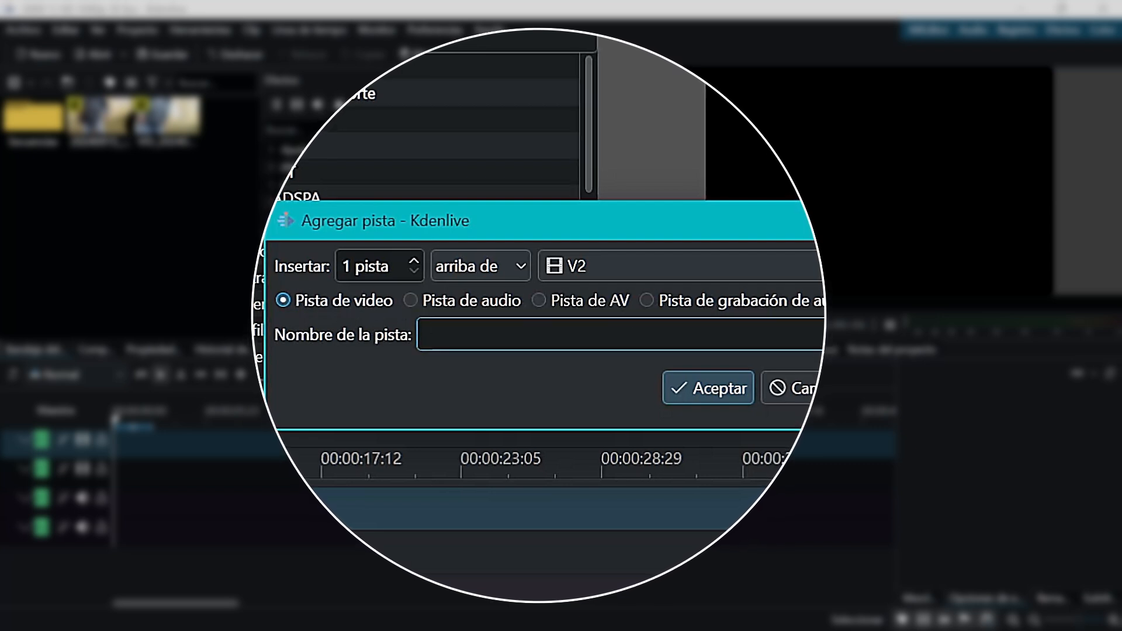
text(titulos)
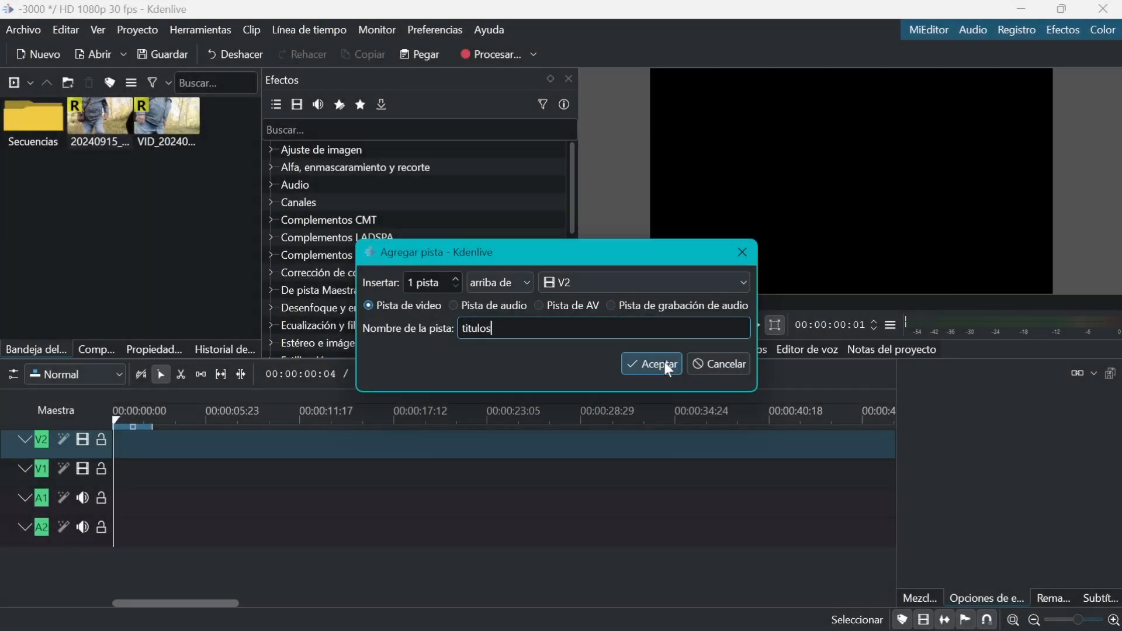
click(664, 362)
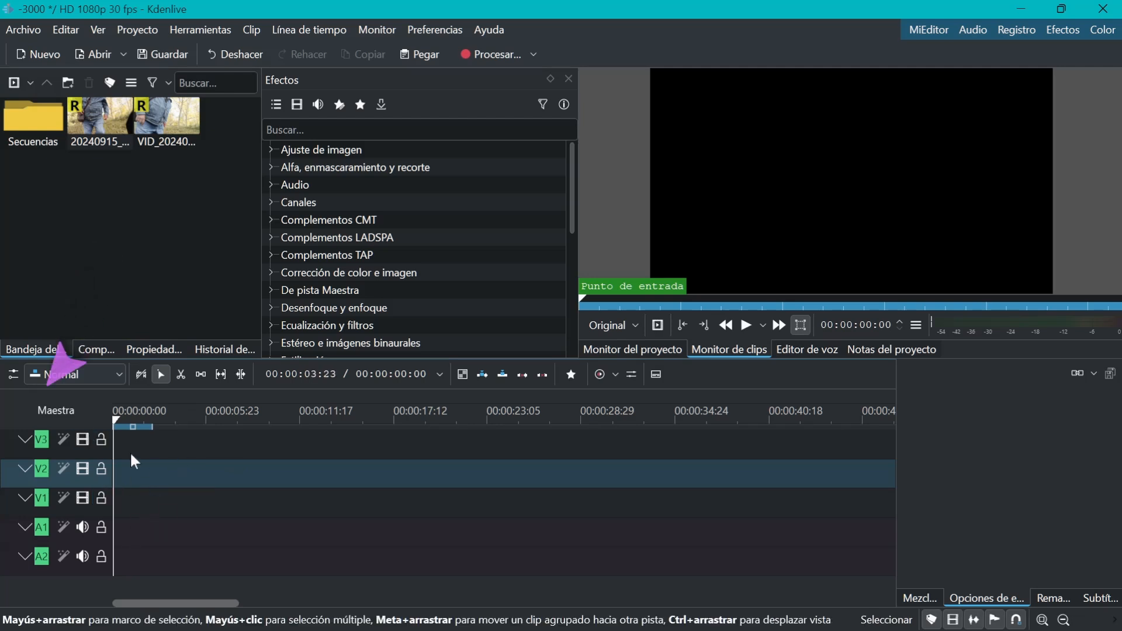
click(26, 443)
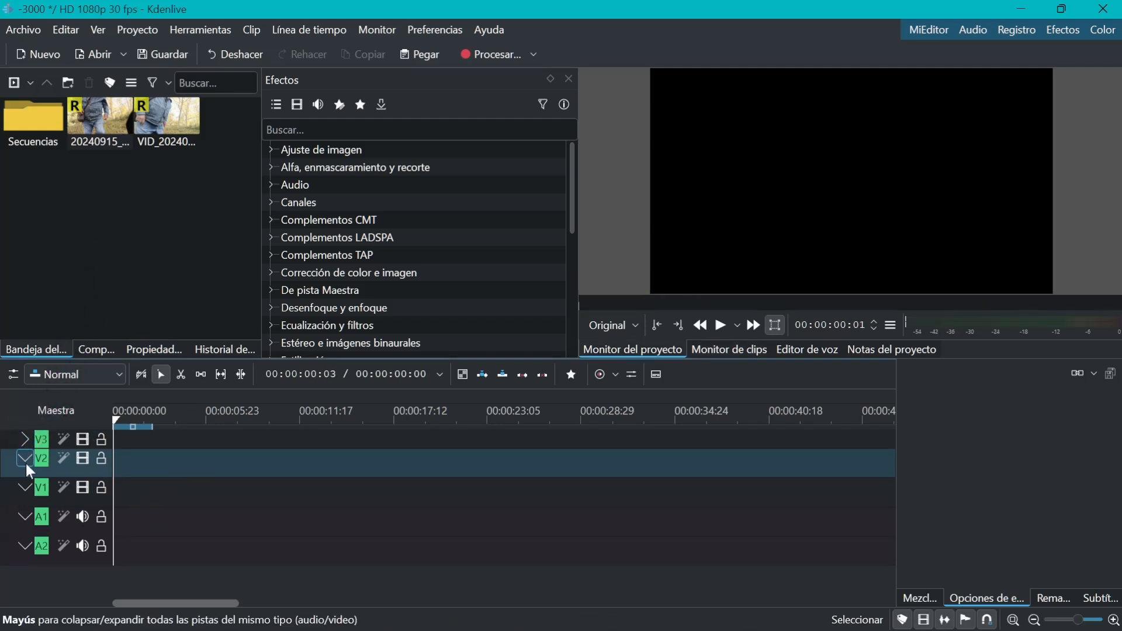
click(25, 461)
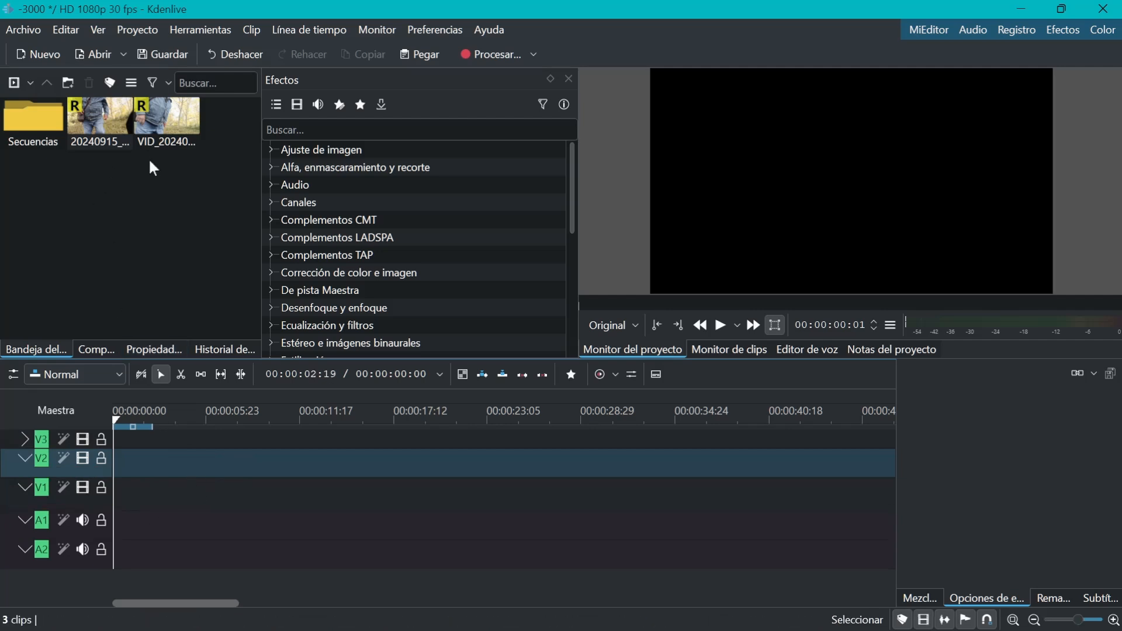
Step: Place the VID_20240915_093210 clip at the start of track V1 with its audio on A1, and select it
click(168, 121)
drag(167, 121, 113, 492)
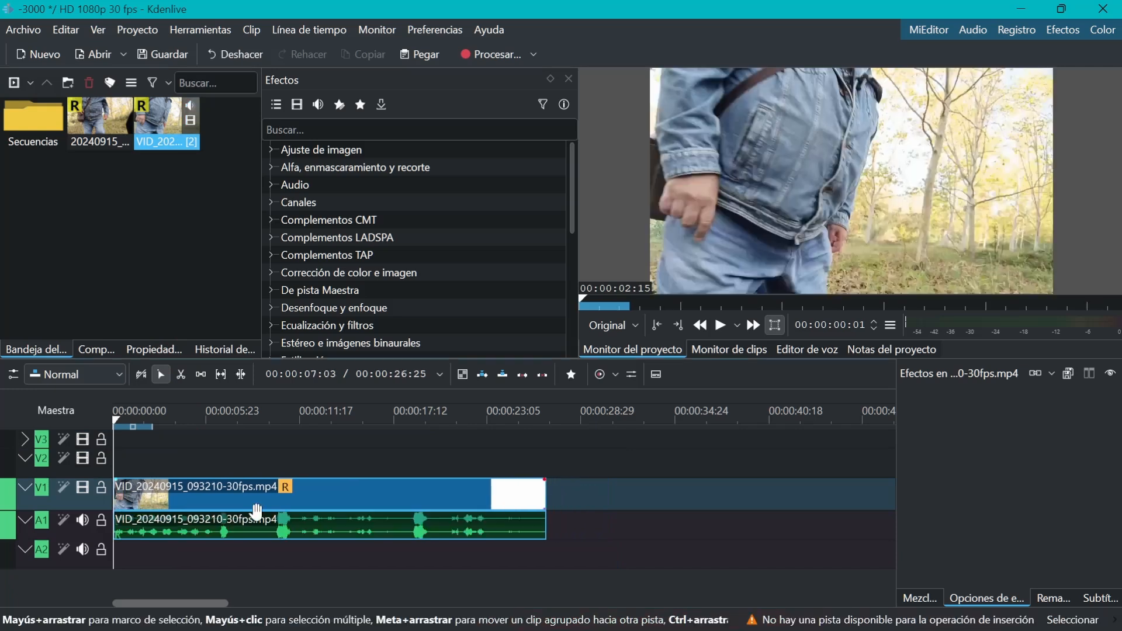
click(348, 495)
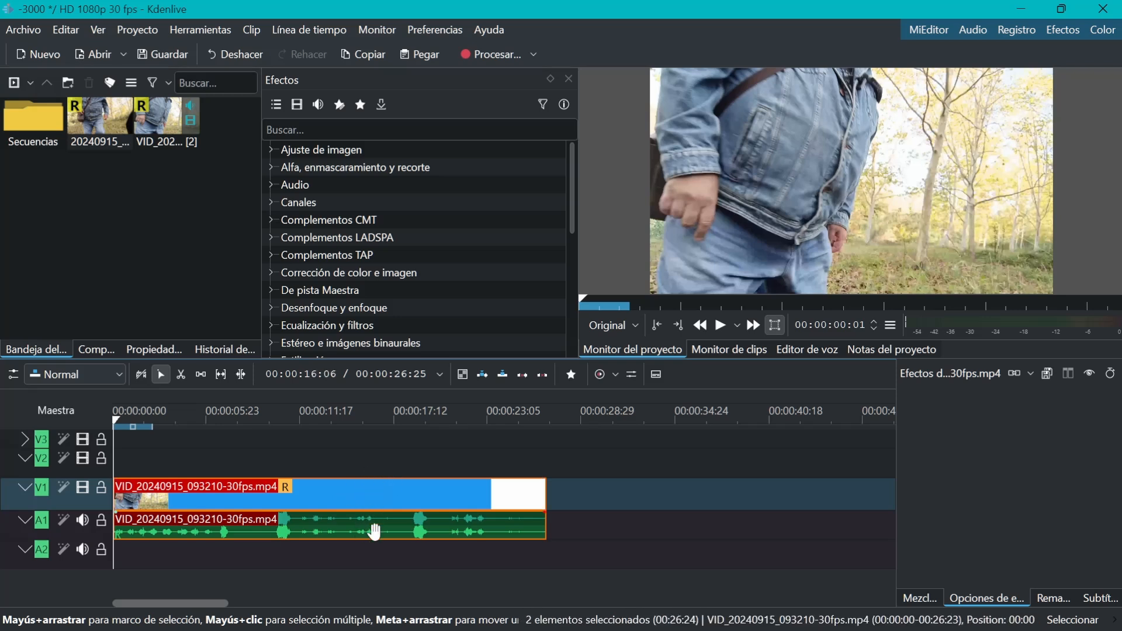
Step: Ungroup the timeline clip's video and audio, and select the audio and video parts separately
right_click(385, 495)
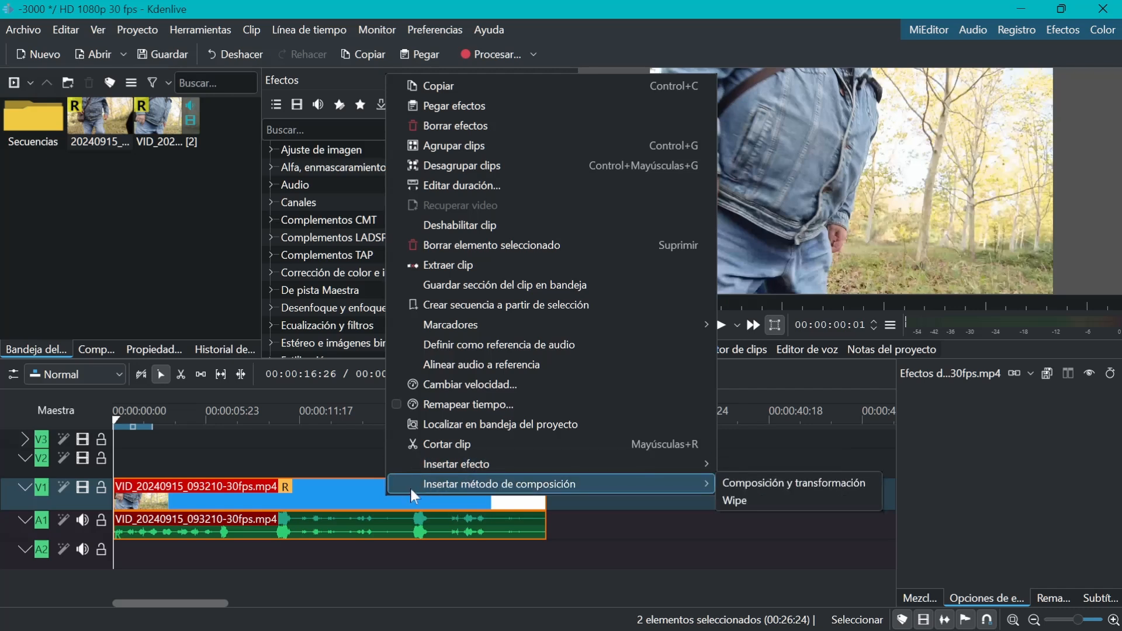
right_click(322, 497)
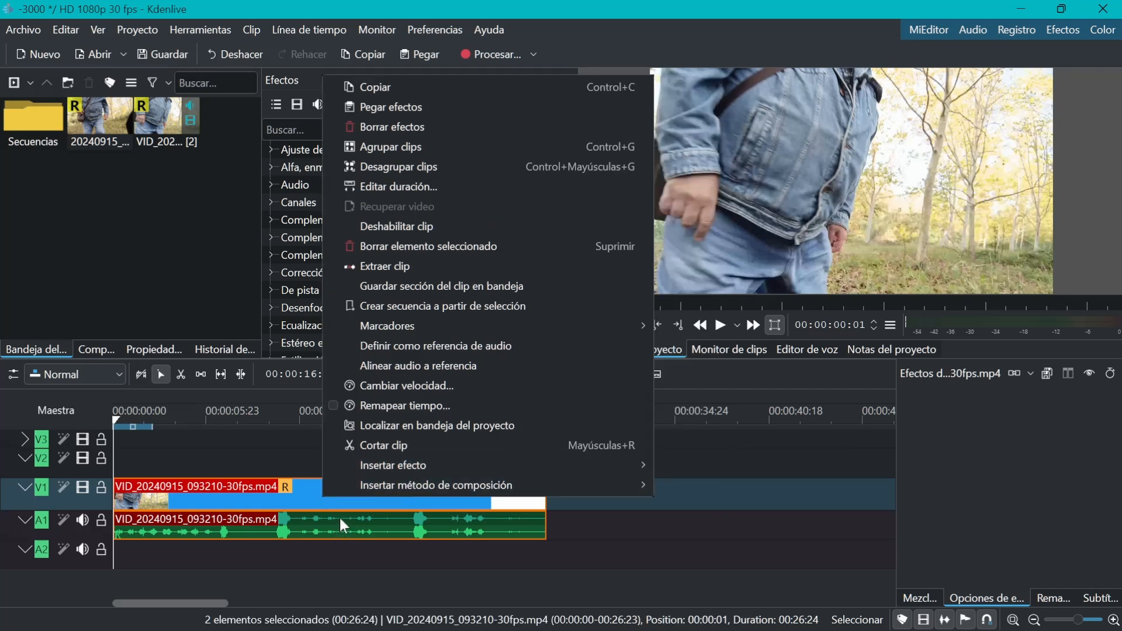
click(413, 171)
click(458, 532)
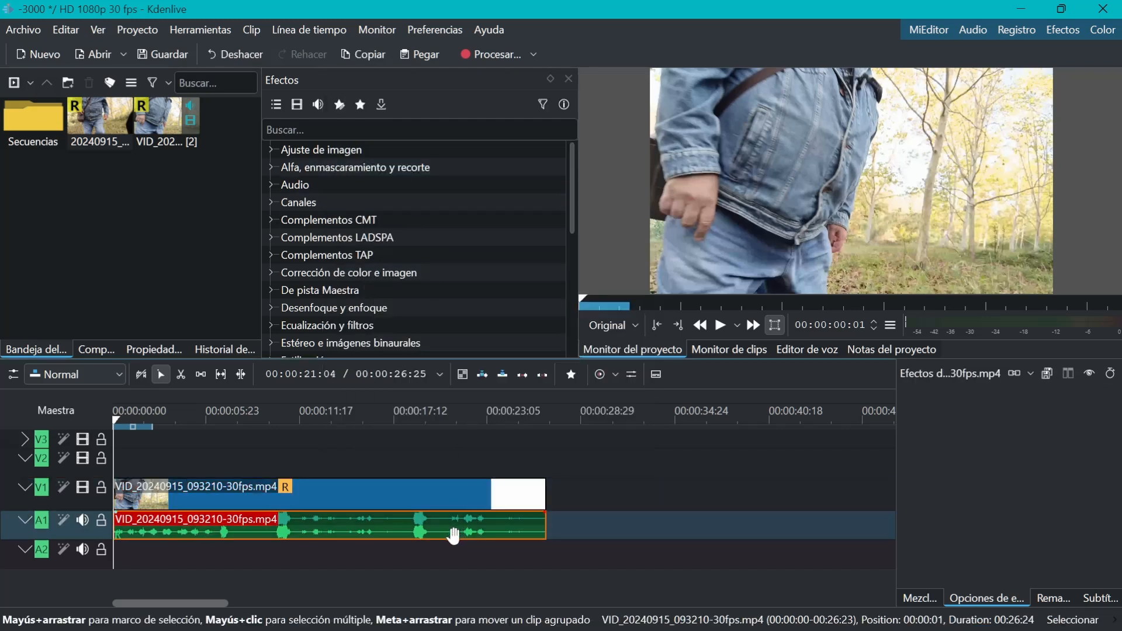
click(433, 505)
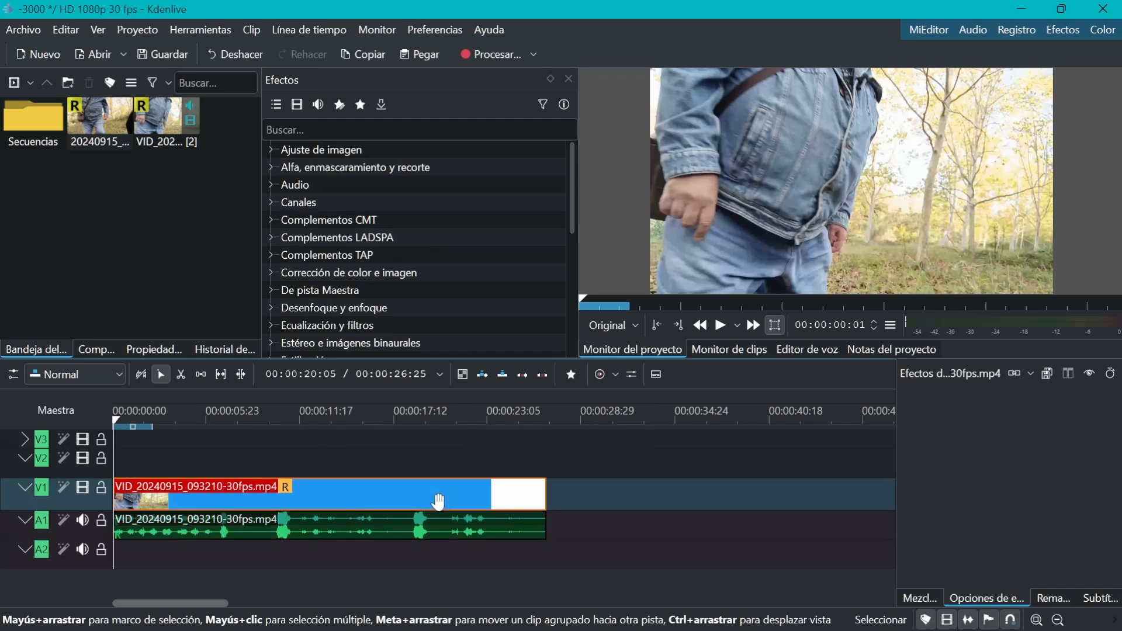
Step: Delete the ungrouped audio part of VID_20240915_093210 from track A1, keeping its video on V1
click(439, 533)
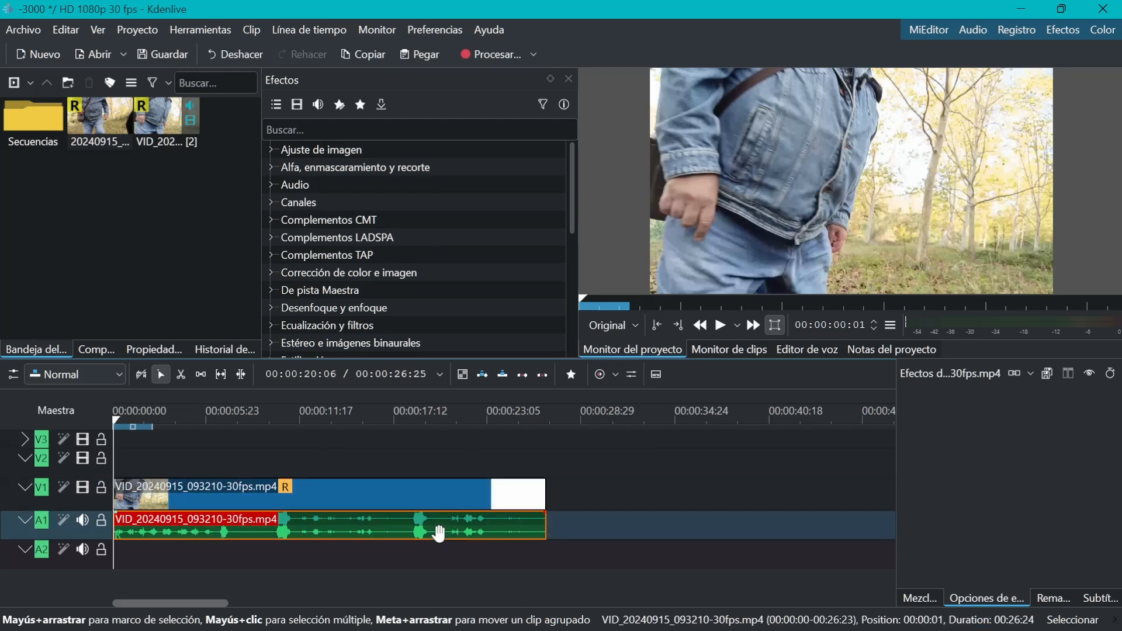
key(Delete)
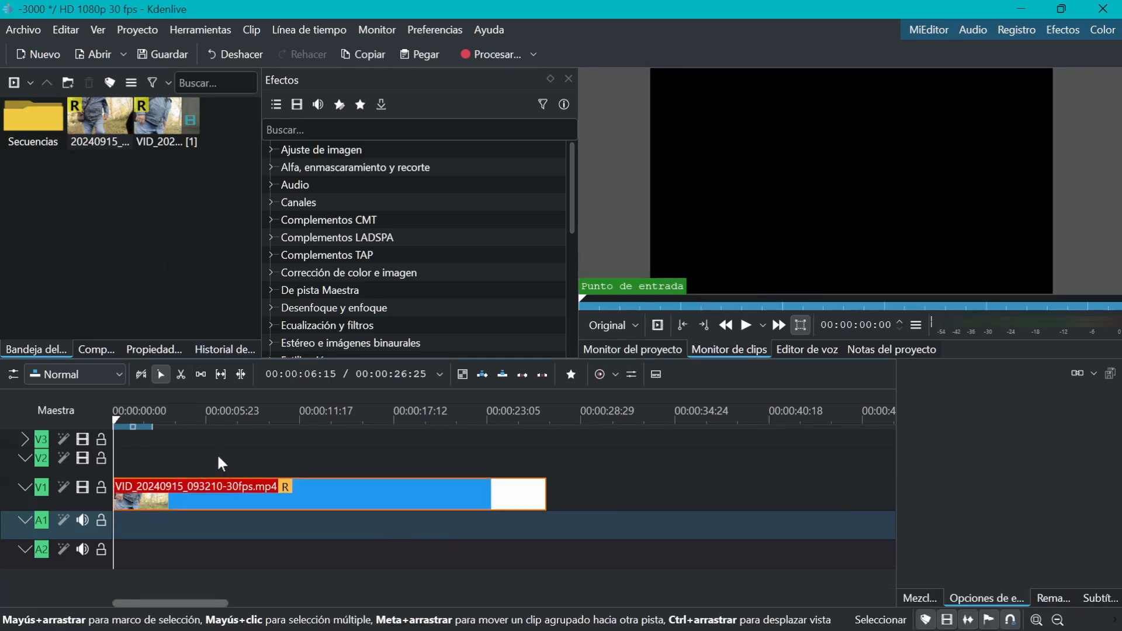
Step: Split the V1 clip at about 12 seconds with the razor tool and return to the selection tool
click(180, 374)
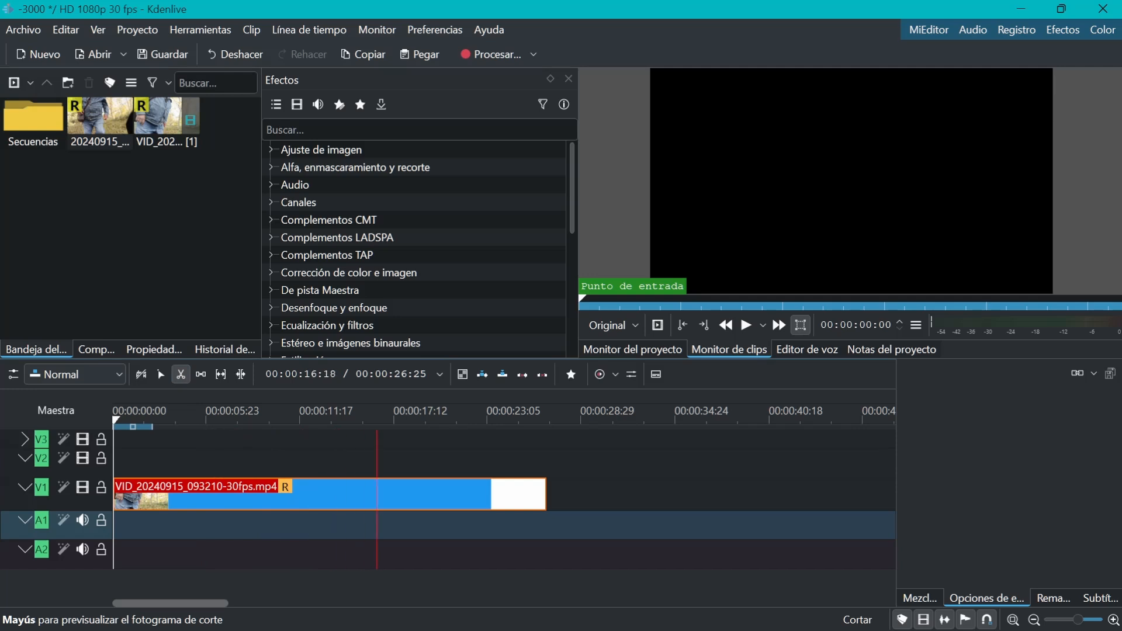
click(310, 494)
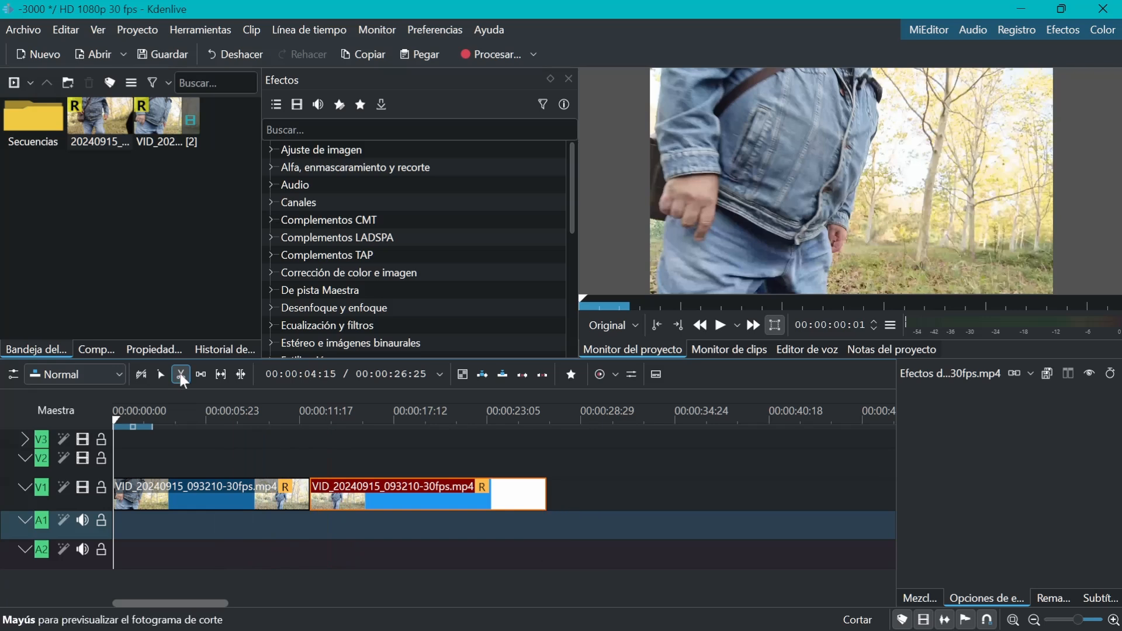
click(161, 374)
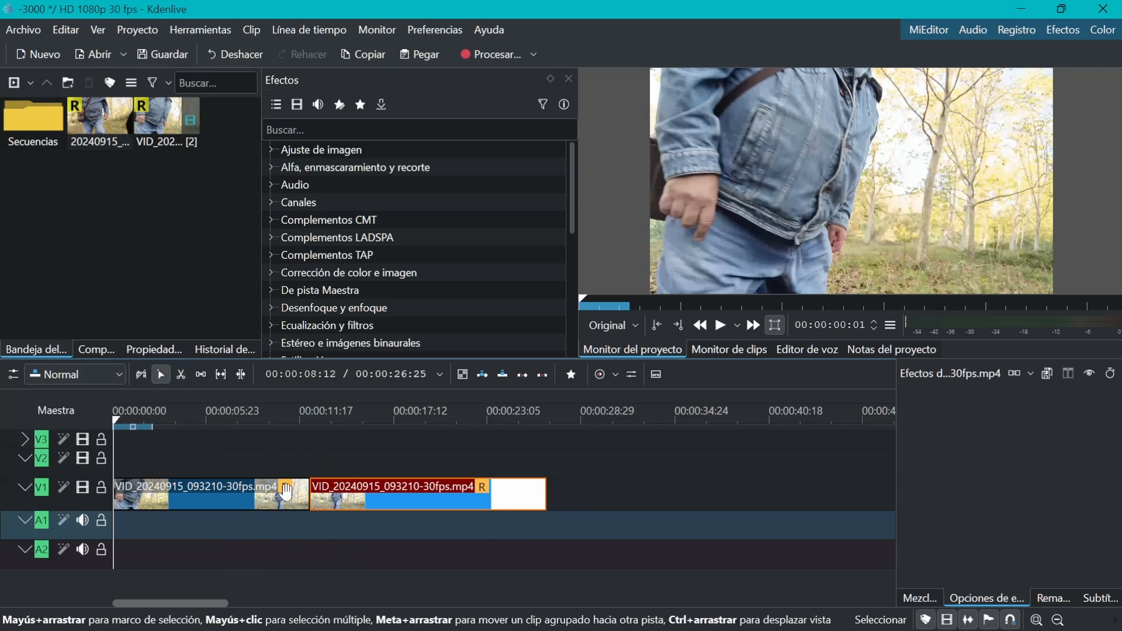
Step: Place the playhead at 00:00:16:27 and split the second V1 segment at about 00:00:17:10
key(s)
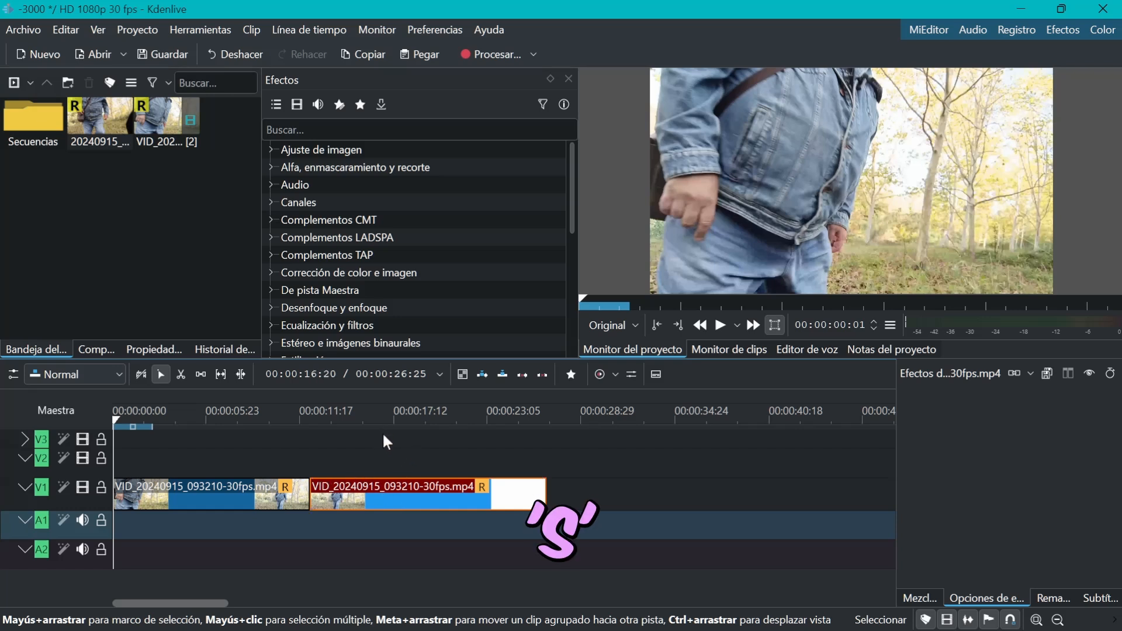
click(386, 434)
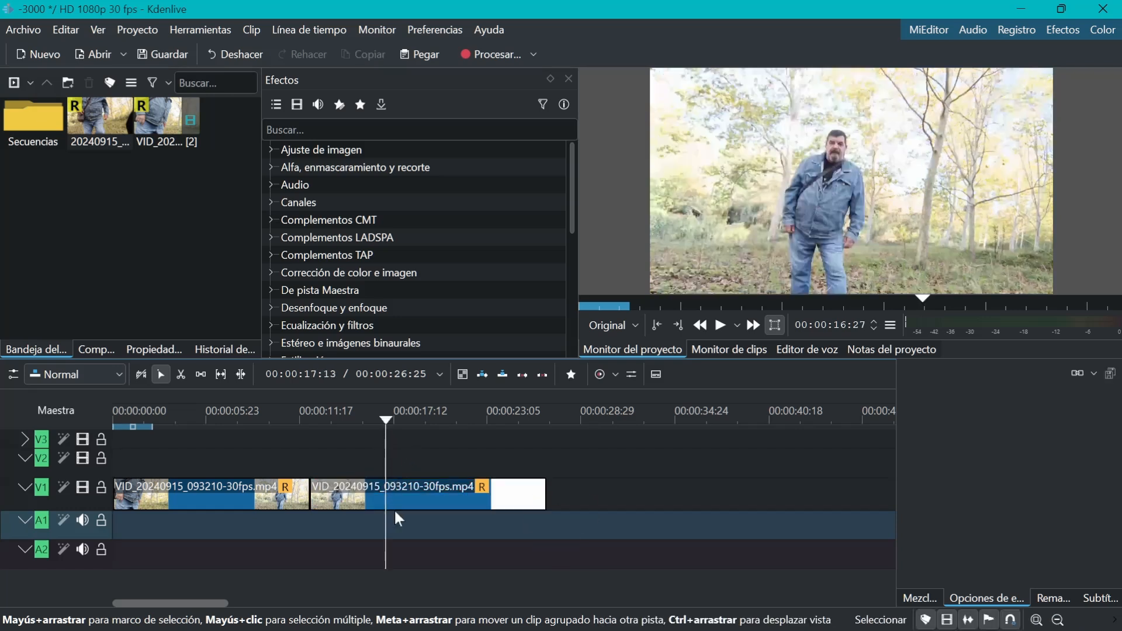
key(shift+r)
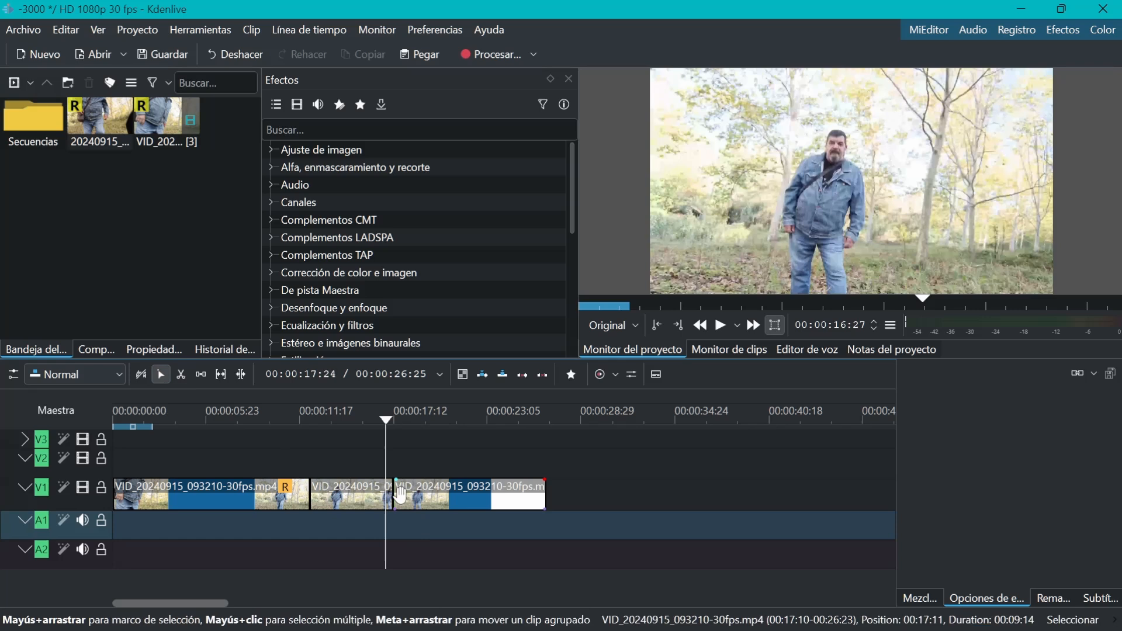
mouse_move(416, 494)
mouse_down()
mouse_move(469, 498)
mouse_move(416, 495)
mouse_up()
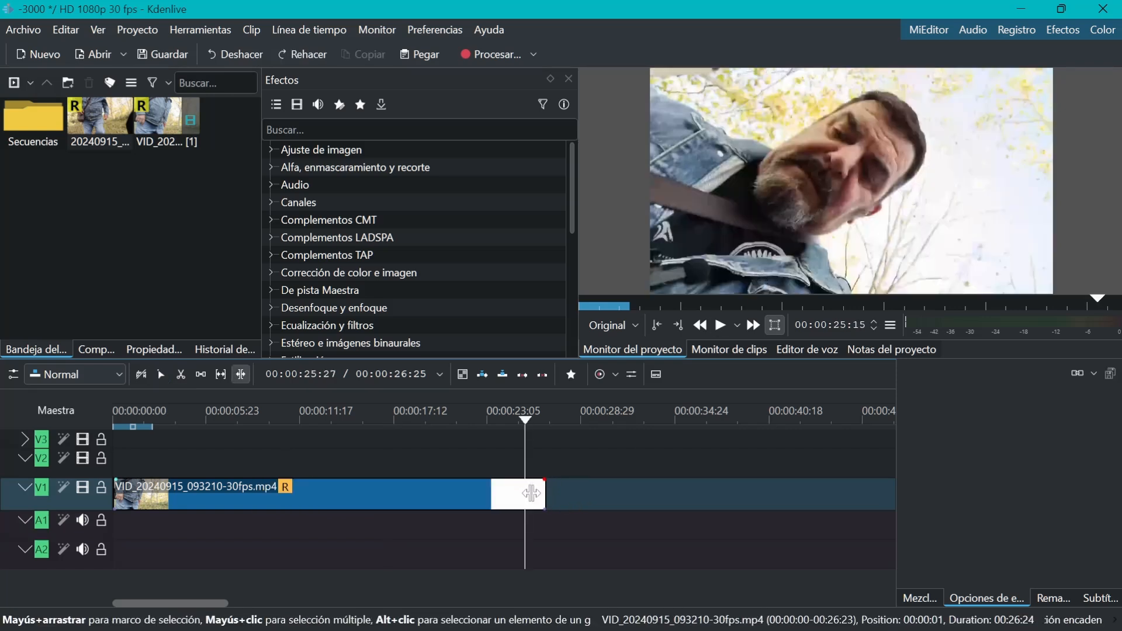
Step: Add a fade-out of about 3 seconds to the end of the V1 clip and play it back
drag(542, 484, 490, 488)
click(460, 426)
key(space)
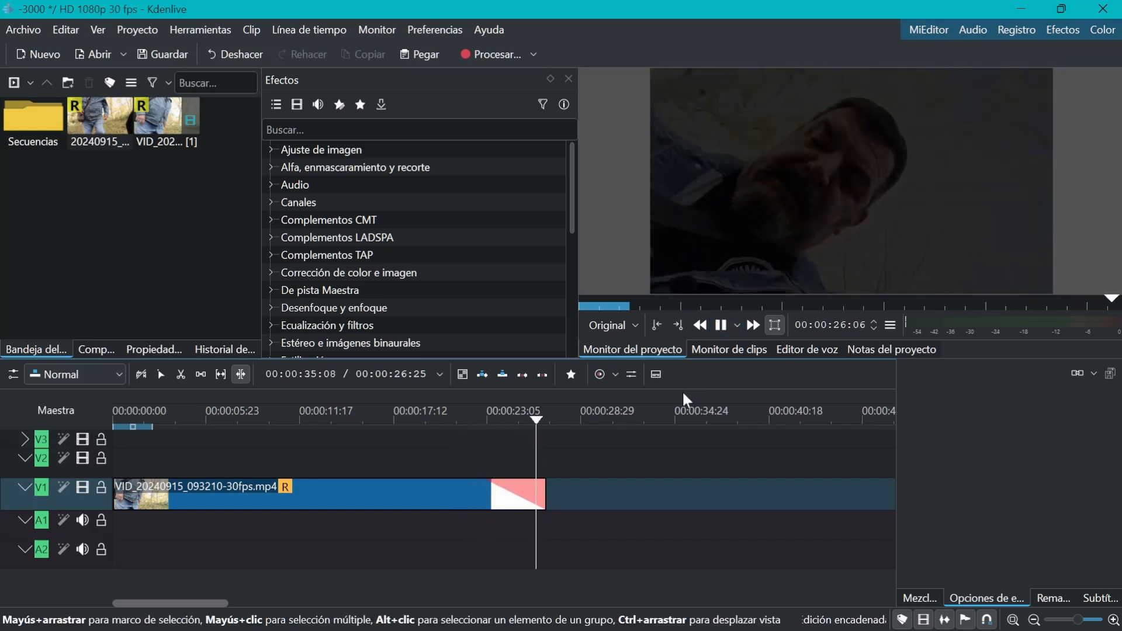
Step: Replace the V1 clip's fade-out with a fade-in of about 2 seconds at its start and preview it
drag(491, 484, 553, 476)
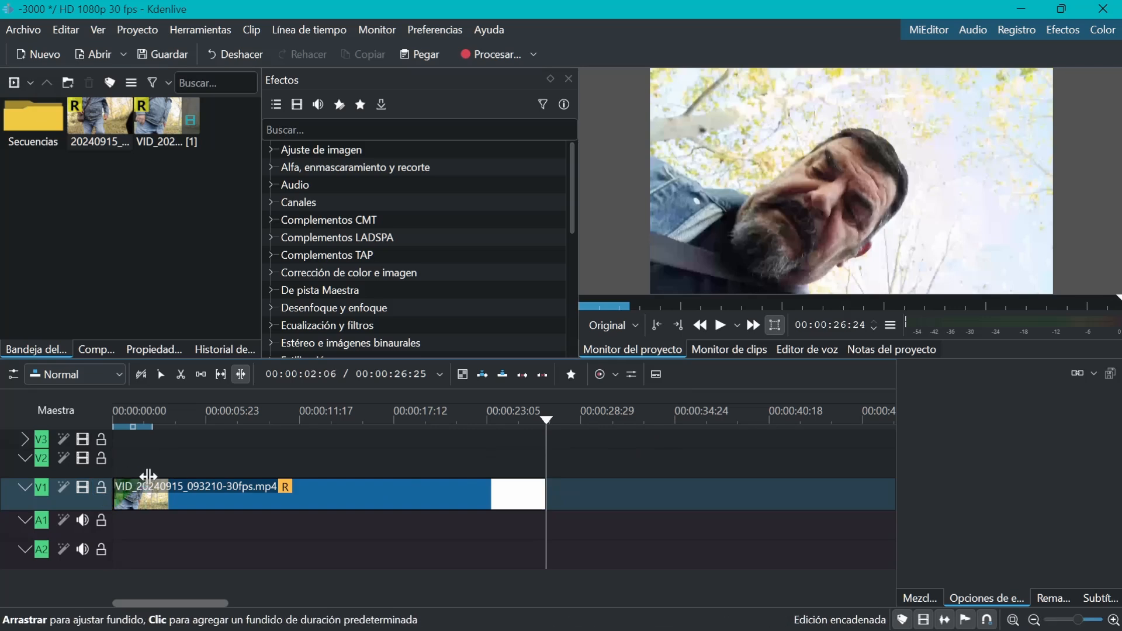
key(space)
key(space)
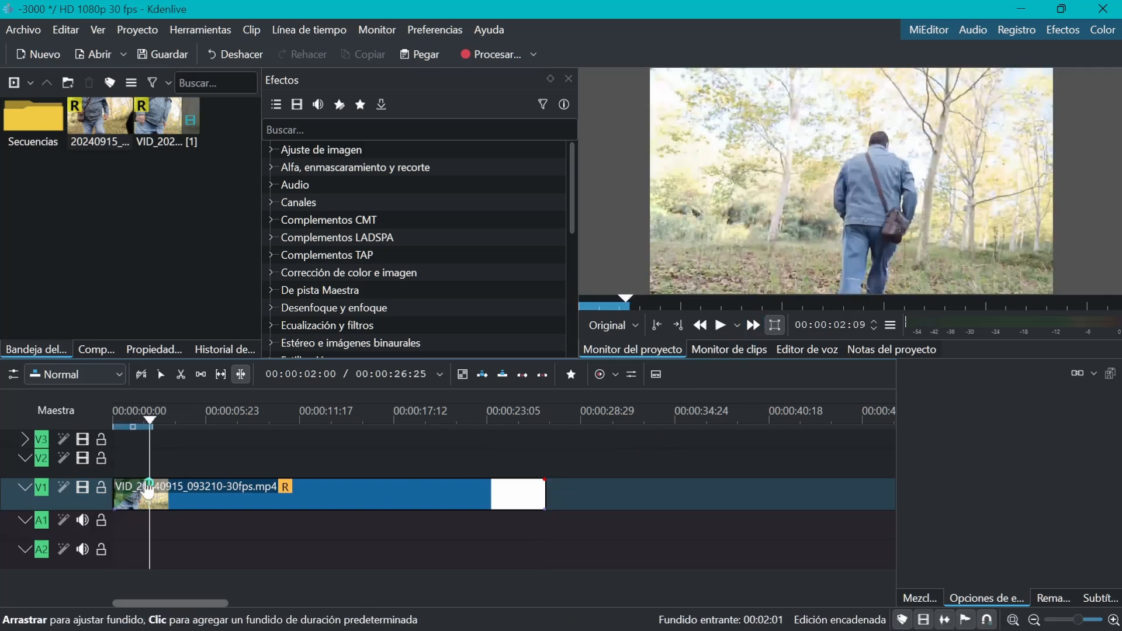
Step: Add a Wipe composition at the end of the V1 clip and preview it around 00:00:25:09
click(541, 505)
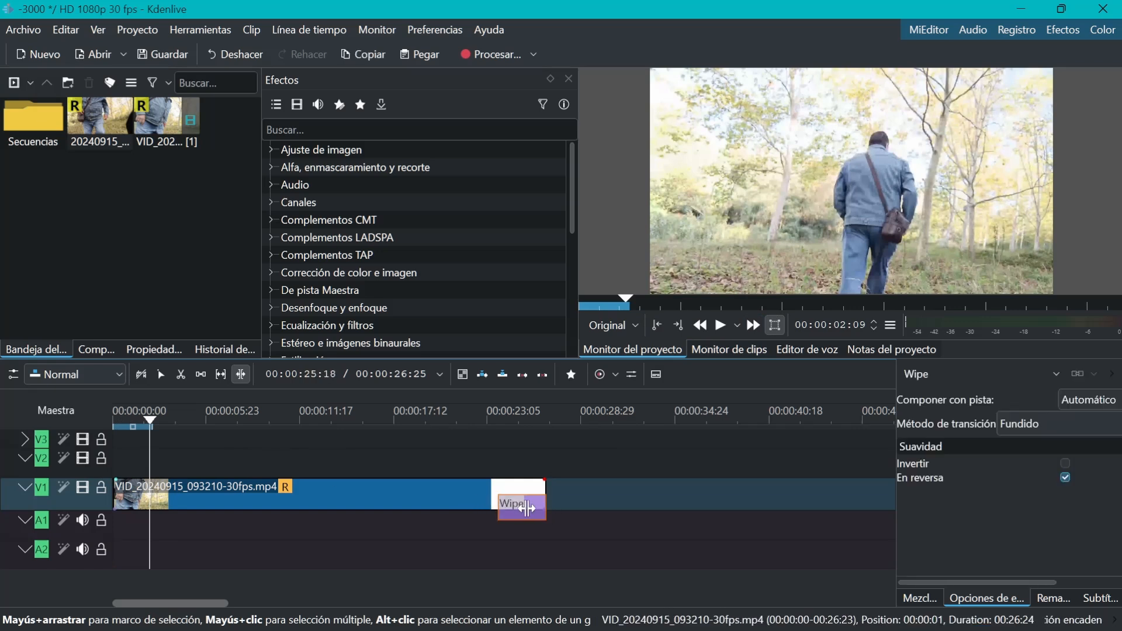
click(520, 417)
mouse_move(520, 417)
mouse_down()
mouse_move(499, 419)
mouse_move(538, 421)
mouse_move(521, 422)
mouse_up()
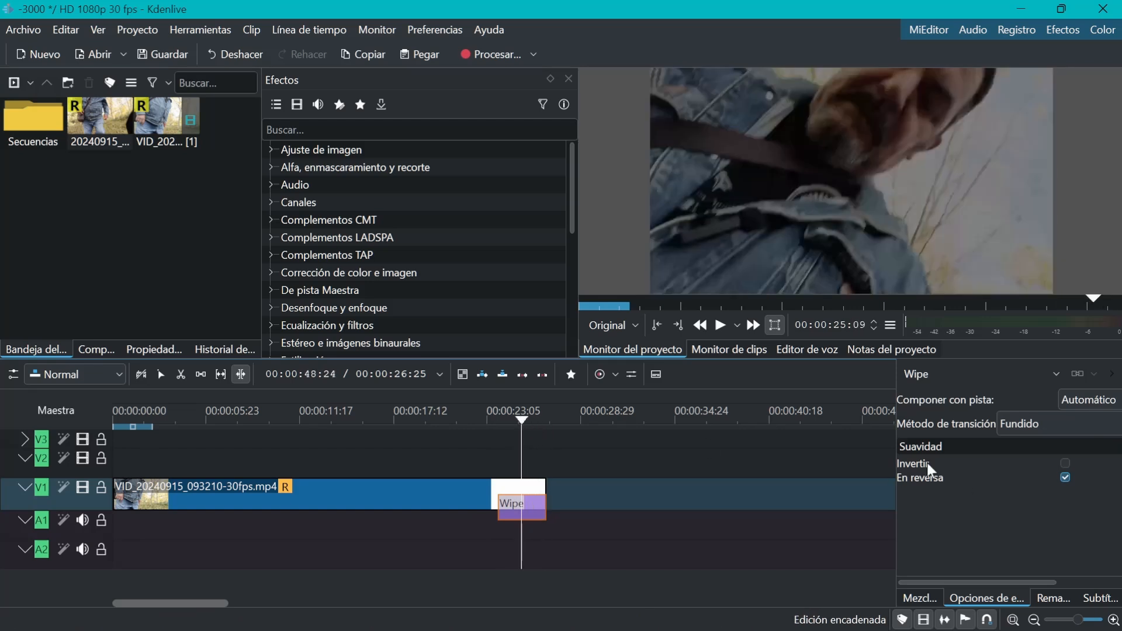
Step: Set the Wipe's transition method to Bilineal Y, preview the effect and select the V1 clip
click(1037, 419)
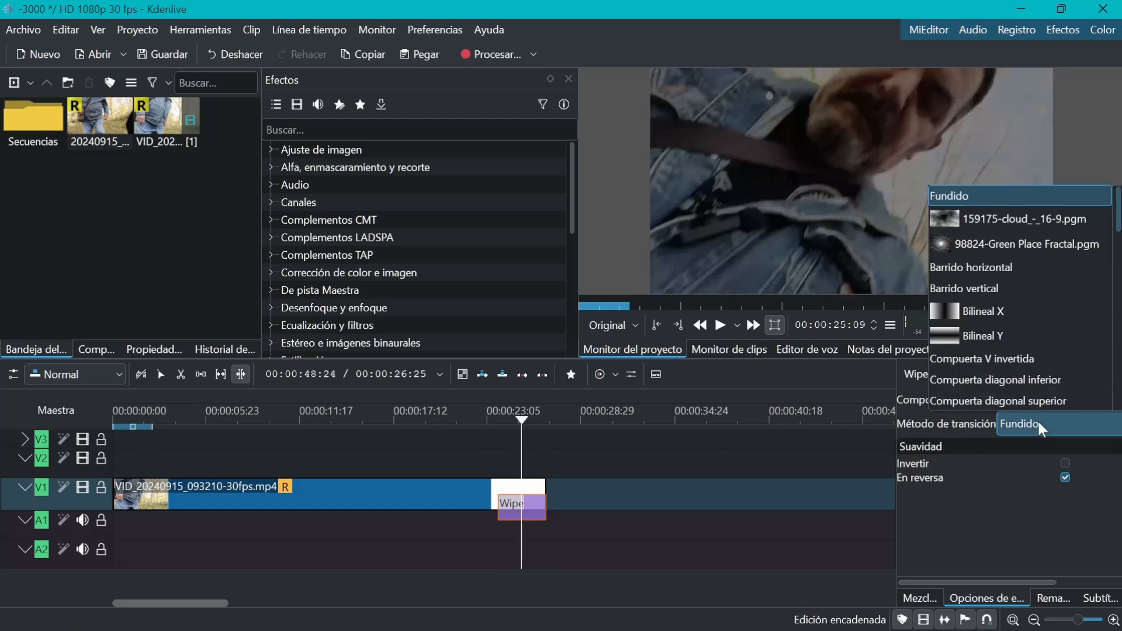
click(984, 335)
mouse_move(519, 419)
mouse_down()
mouse_move(492, 426)
mouse_move(548, 422)
mouse_move(513, 420)
mouse_up()
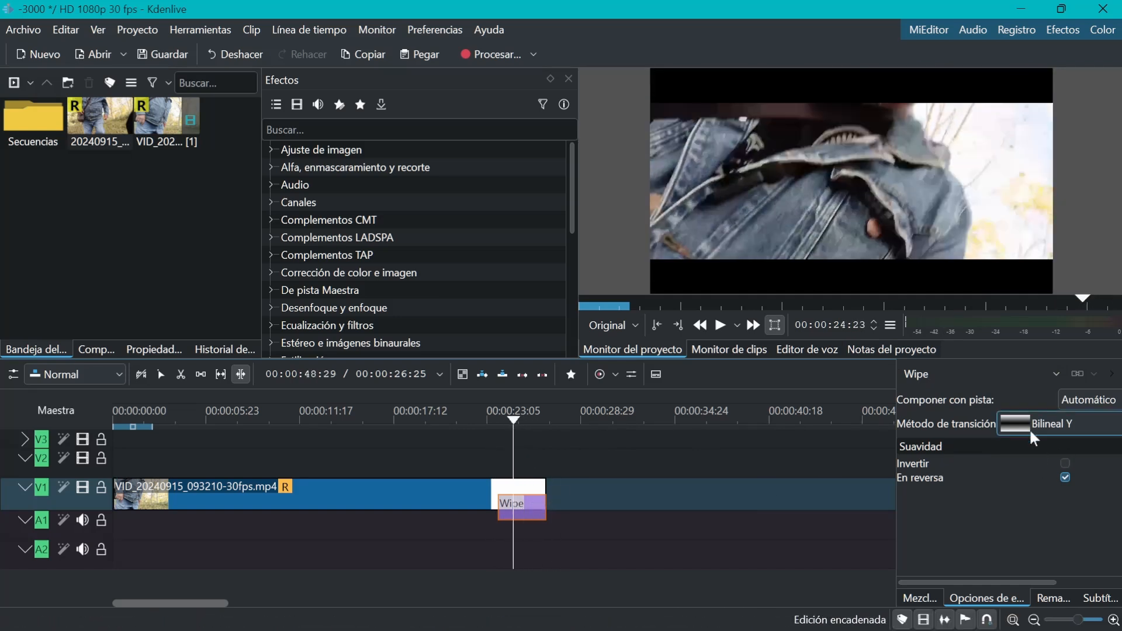
click(574, 501)
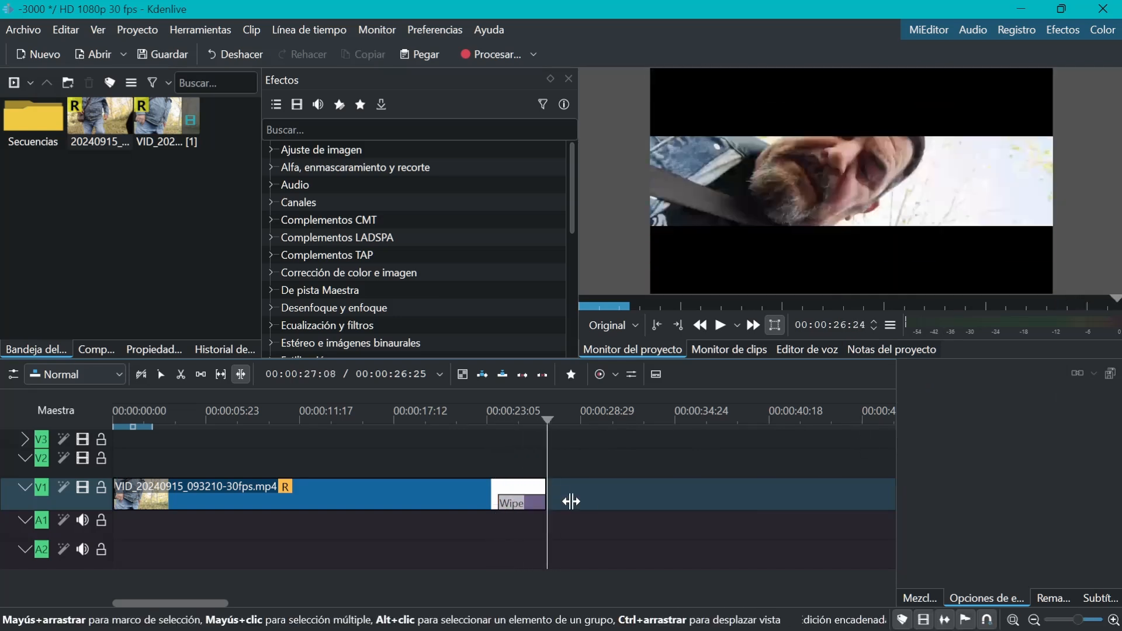
click(514, 499)
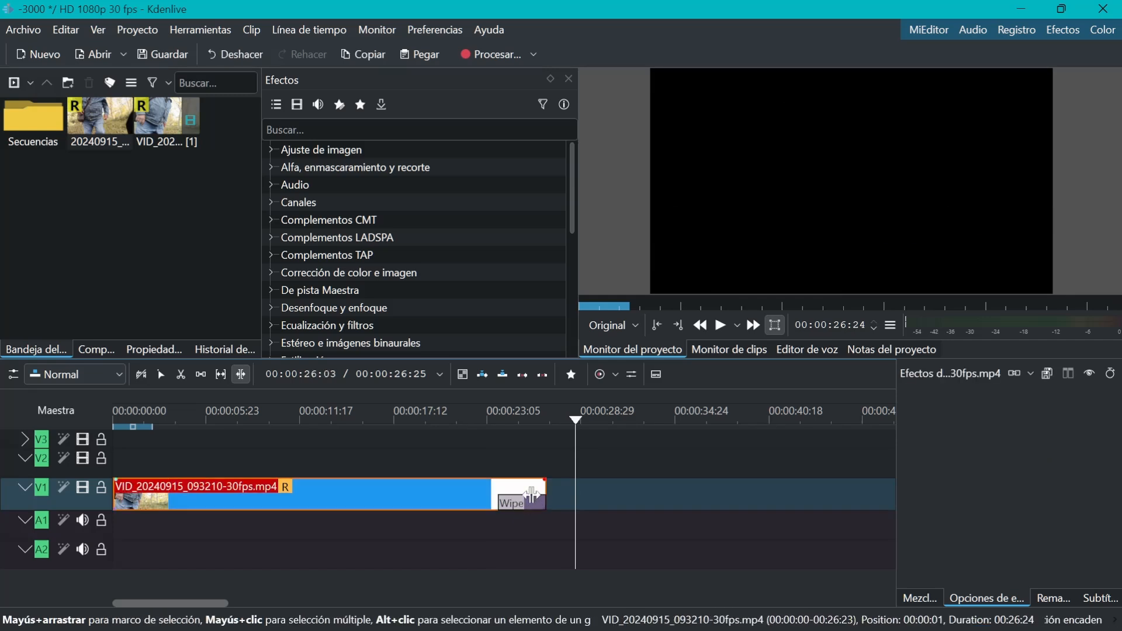
click(542, 507)
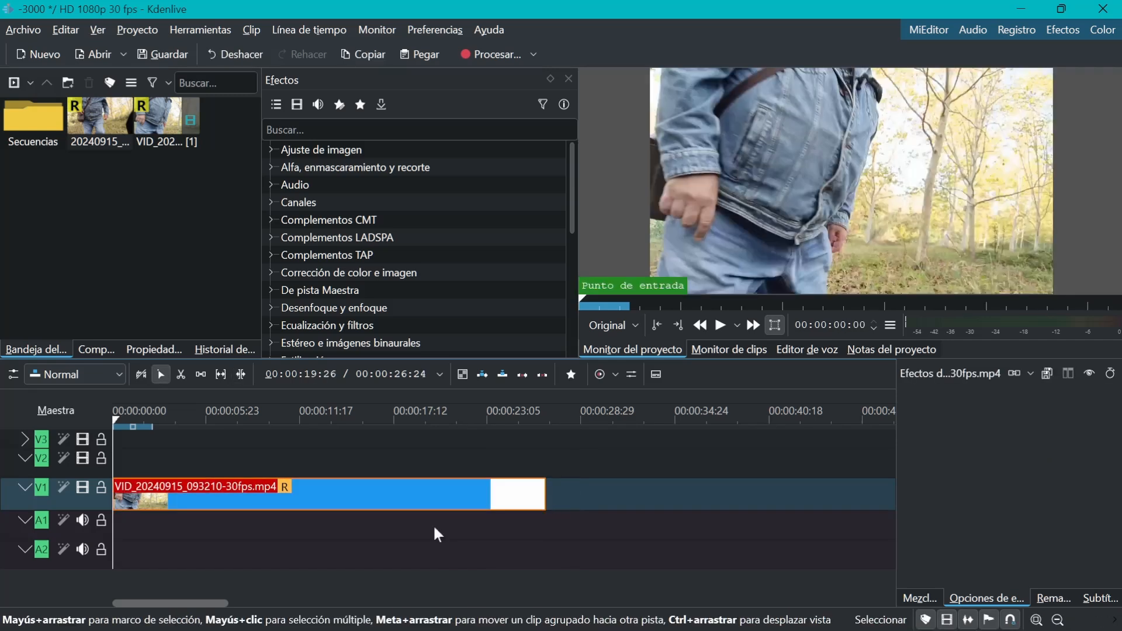
Step: Jump the playhead between the timeline's snap points, ending at 00:00:02:14
key(alt+Right)
key(alt+Right)
key(alt+Left)
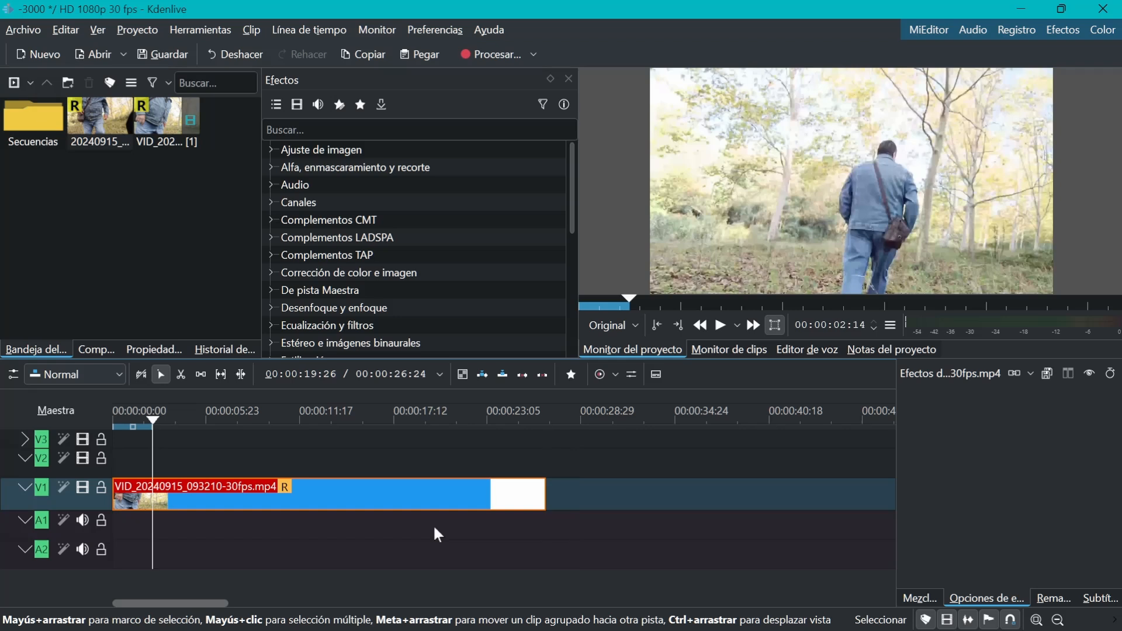
Step: Zoom and scroll the timeline to view the V1 clip at different scales
scroll(432, 523, down, 4)
scroll(430, 520, up, 2)
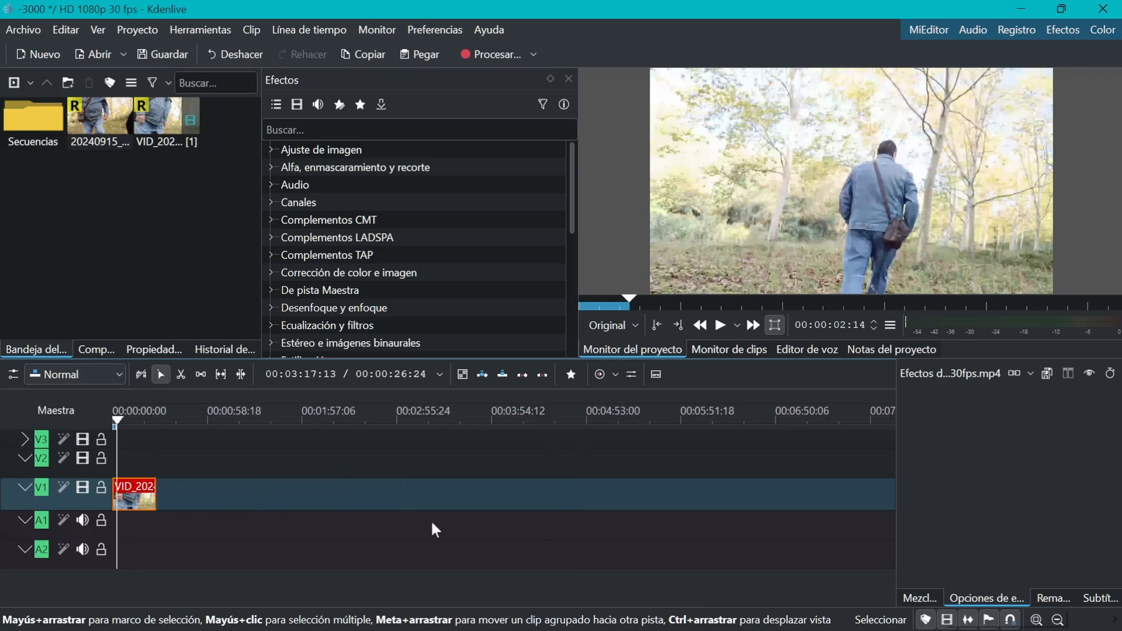
scroll(430, 520, right, 5)
drag(485, 603, 178, 596)
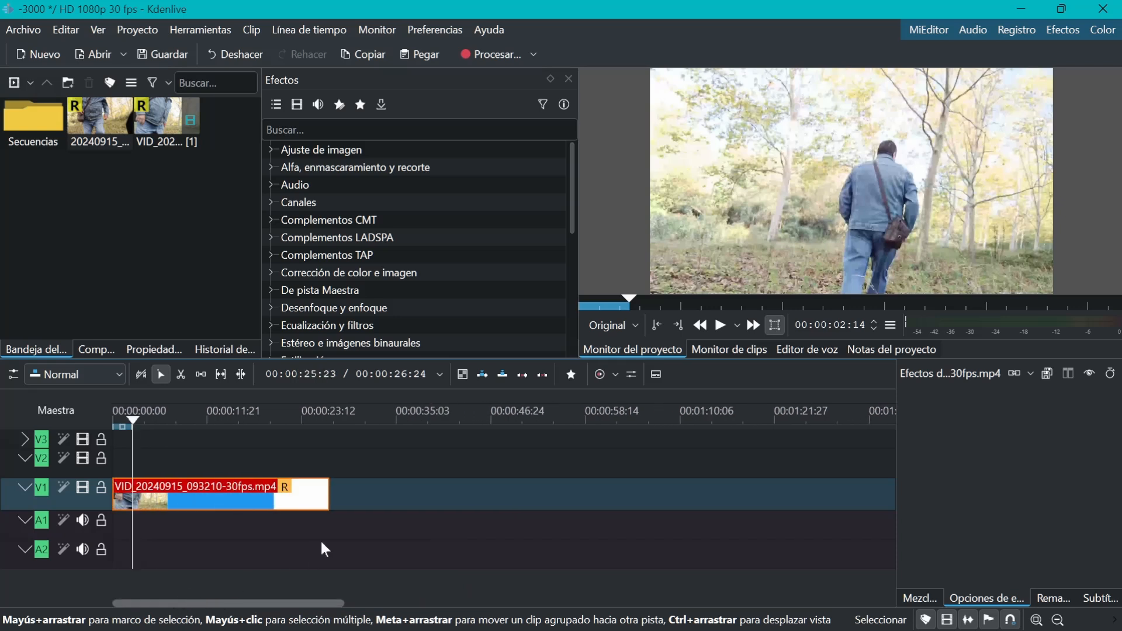
drag(179, 606, 139, 609)
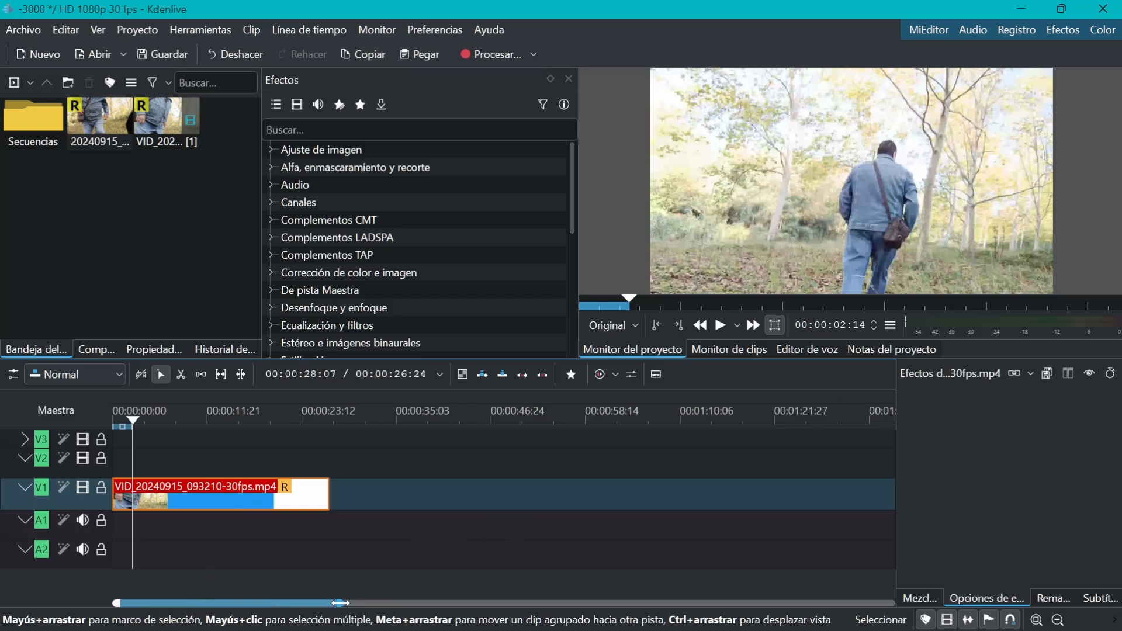
drag(341, 603, 200, 604)
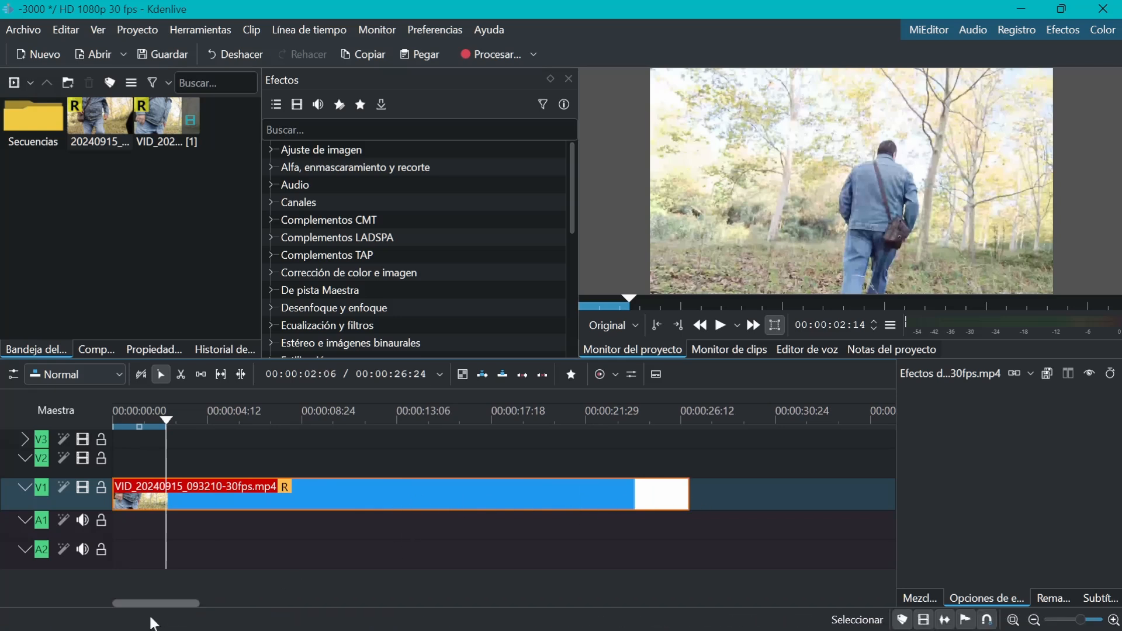
drag(199, 603, 329, 605)
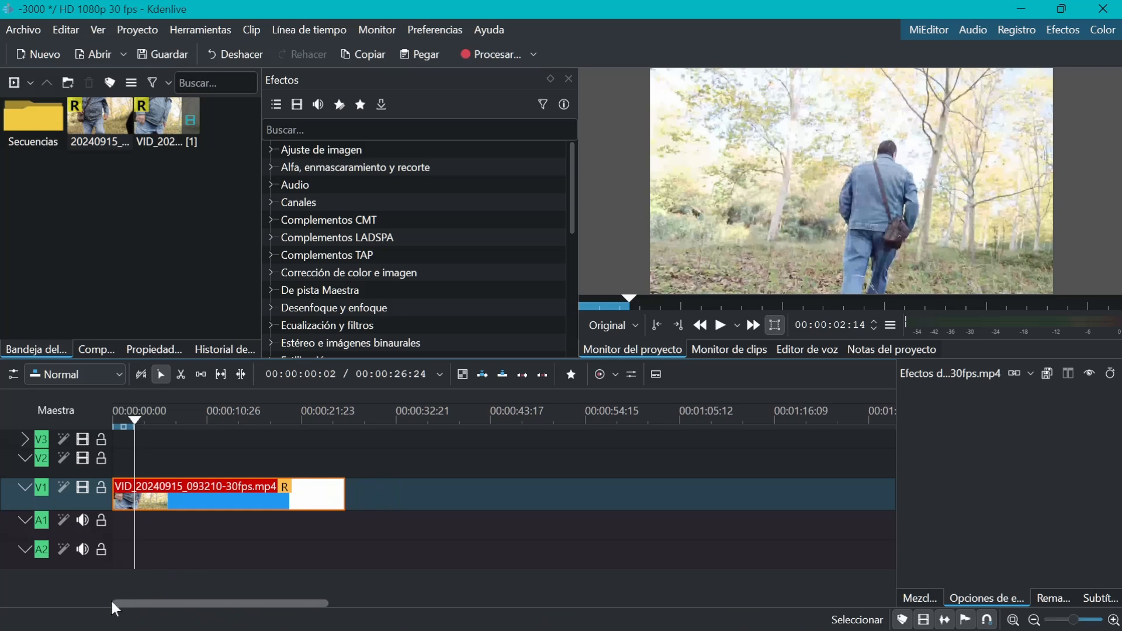
mouse_move(112, 602)
mouse_down()
mouse_move(224, 603)
mouse_move(113, 603)
mouse_up()
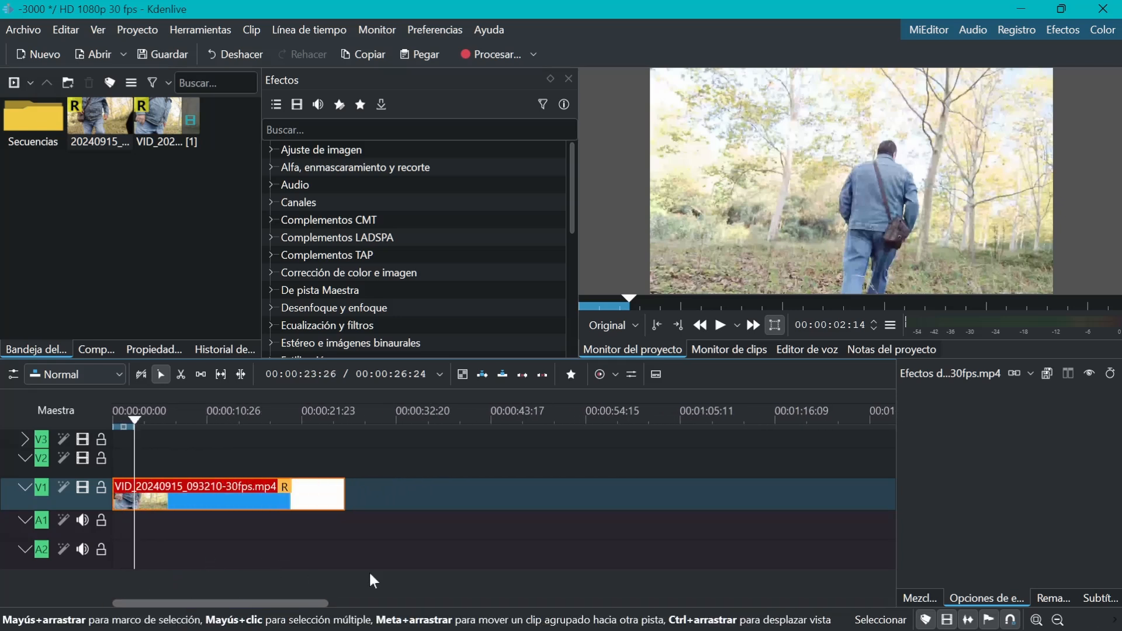
drag(326, 601, 222, 608)
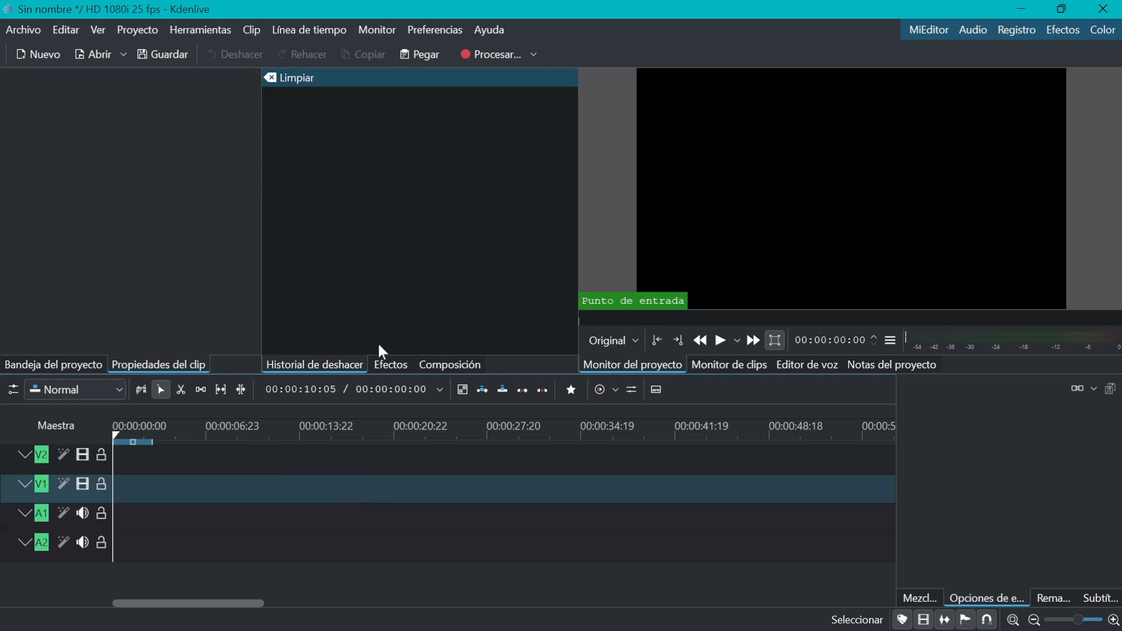
Step: Browse the available effects, looking into the Complementos CMT and Audio categories
click(391, 365)
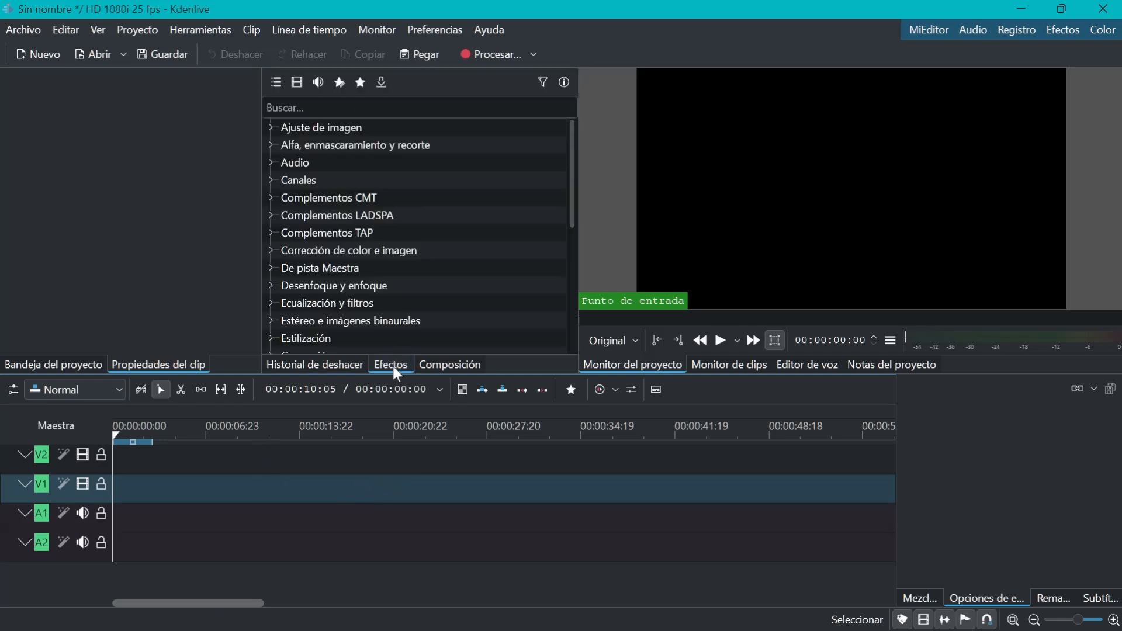
mouse_move(573, 152)
mouse_down()
mouse_move(566, 287)
mouse_move(579, 141)
mouse_up()
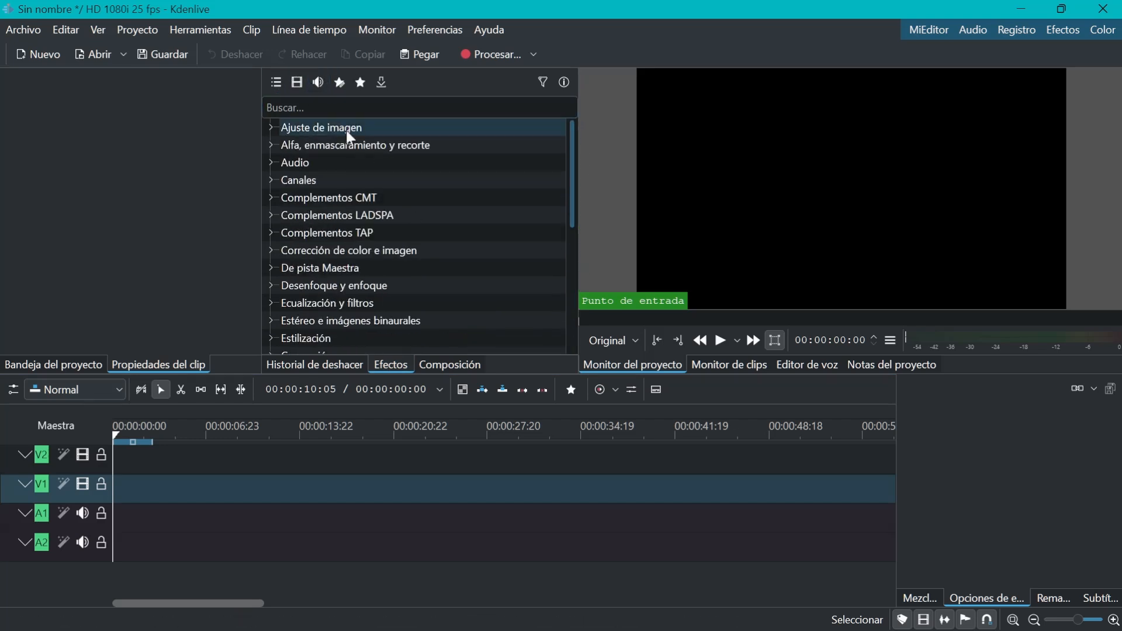
click(270, 198)
scroll(425, 258, down, 8)
scroll(425, 257, up, 8)
click(271, 198)
click(271, 162)
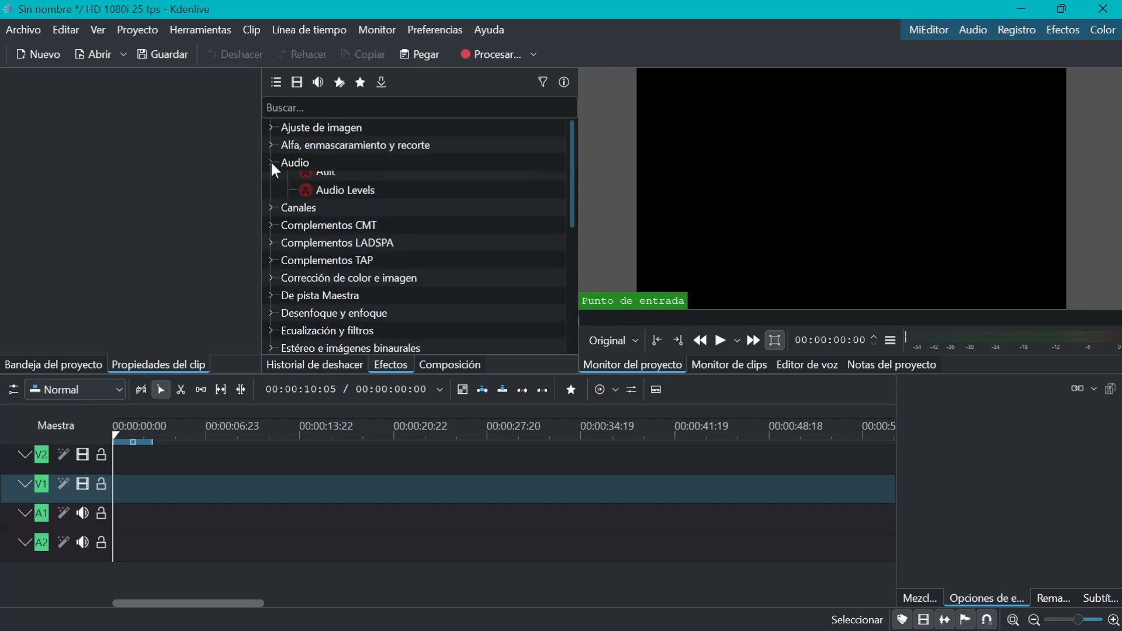
click(272, 162)
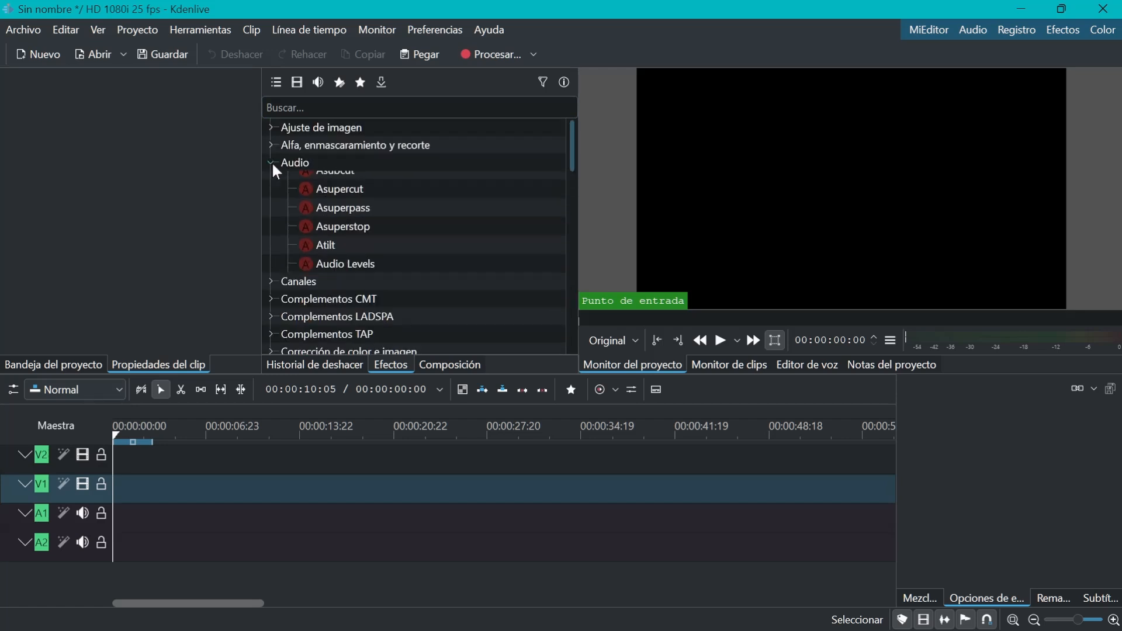
Step: Look through the effects in the Corrección de color e imagen category and collapse it again
click(299, 252)
scroll(356, 279, down, 12)
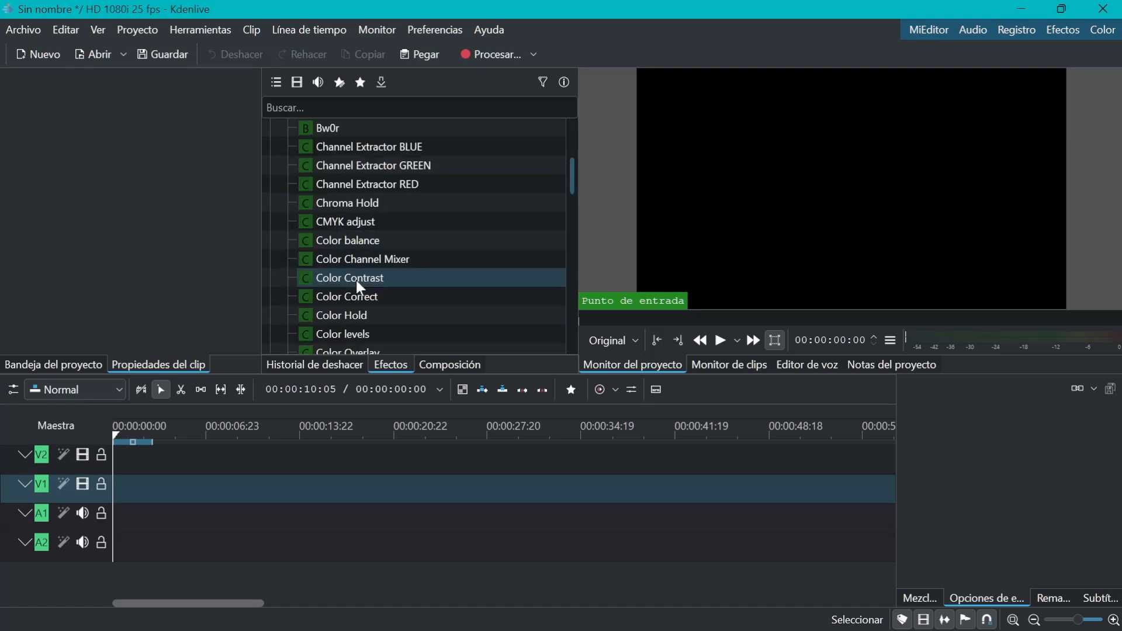
scroll(349, 276, up, 5)
scroll(349, 276, up, 7)
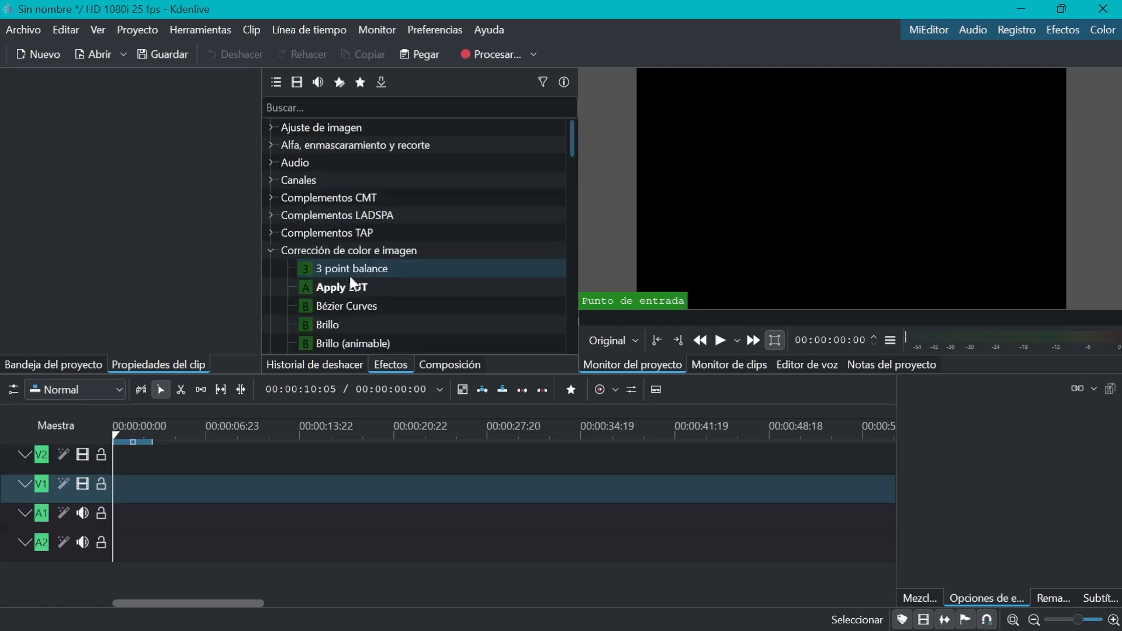
click(271, 250)
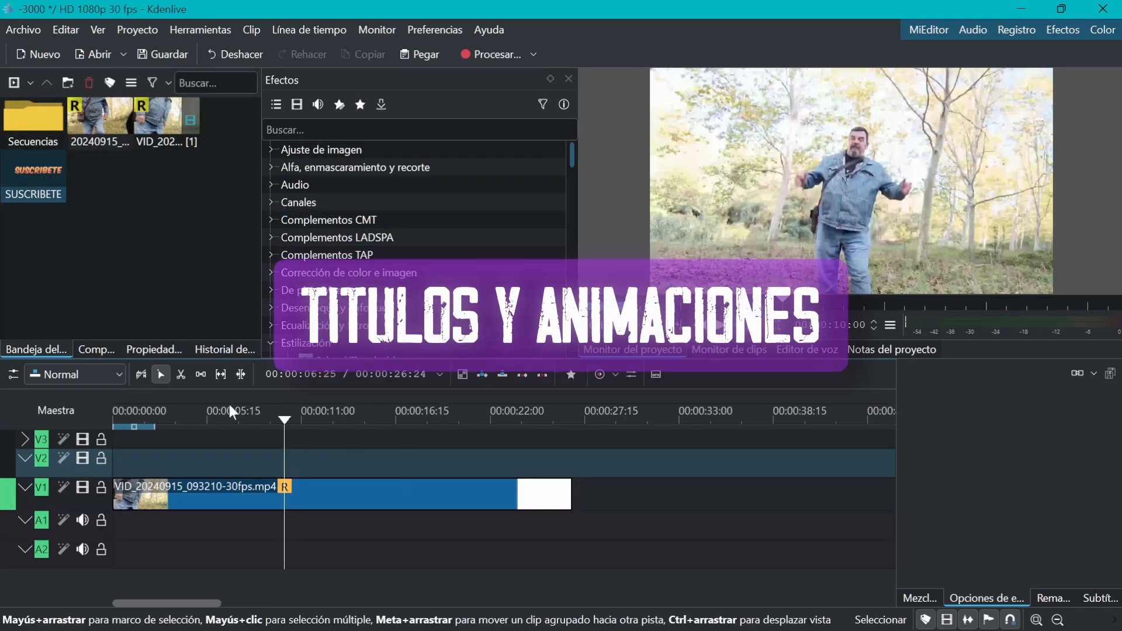
Step: Delete the SUSCRIBETE title clip from the project bin
click(38, 172)
key(Delete)
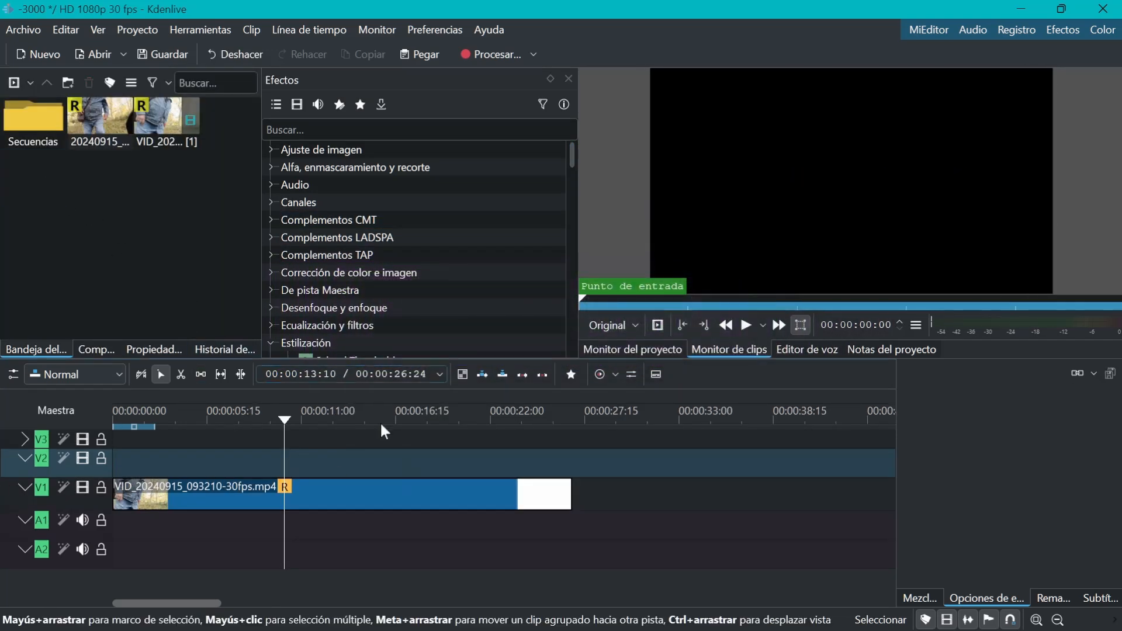
Step: Start a new title clip and add a text reading SUSCRIBETE over the frame
right_click(115, 232)
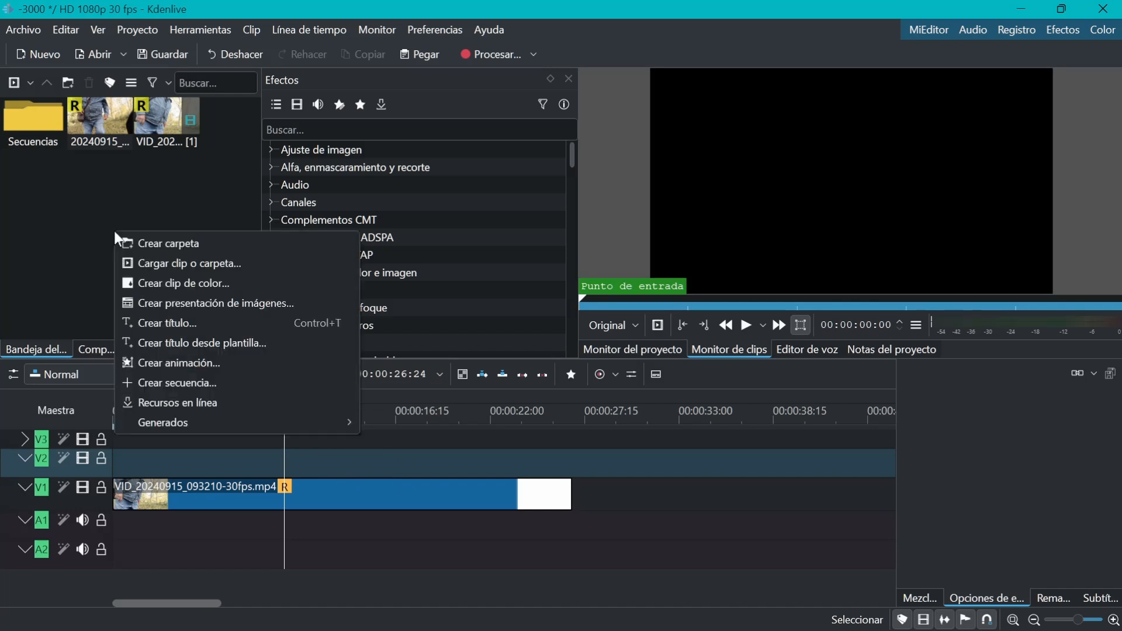
click(177, 325)
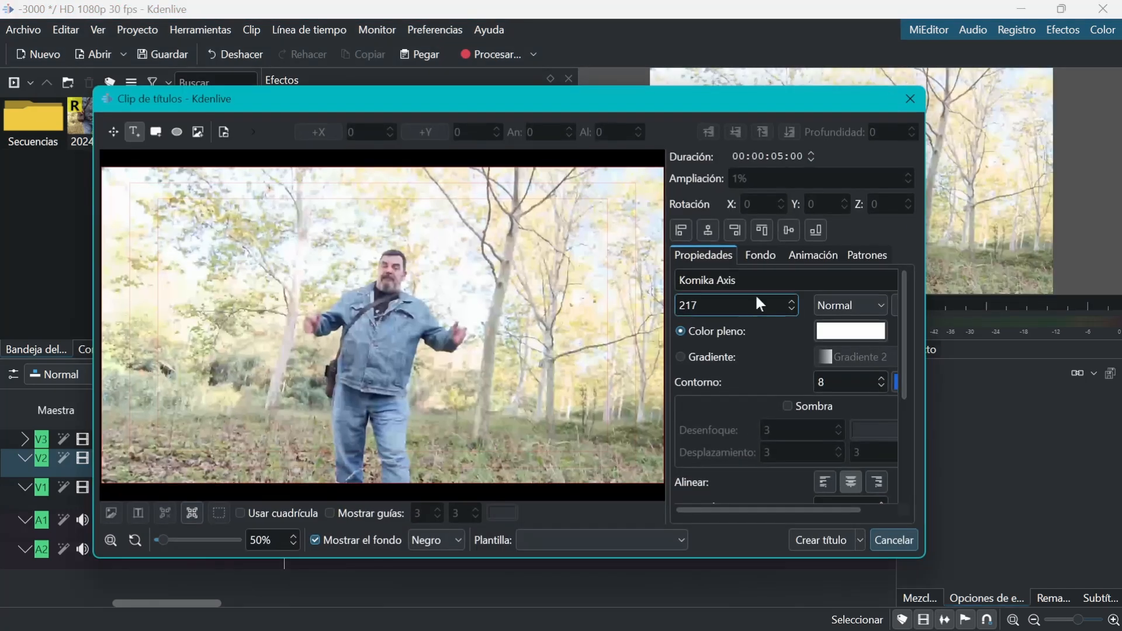
click(218, 327)
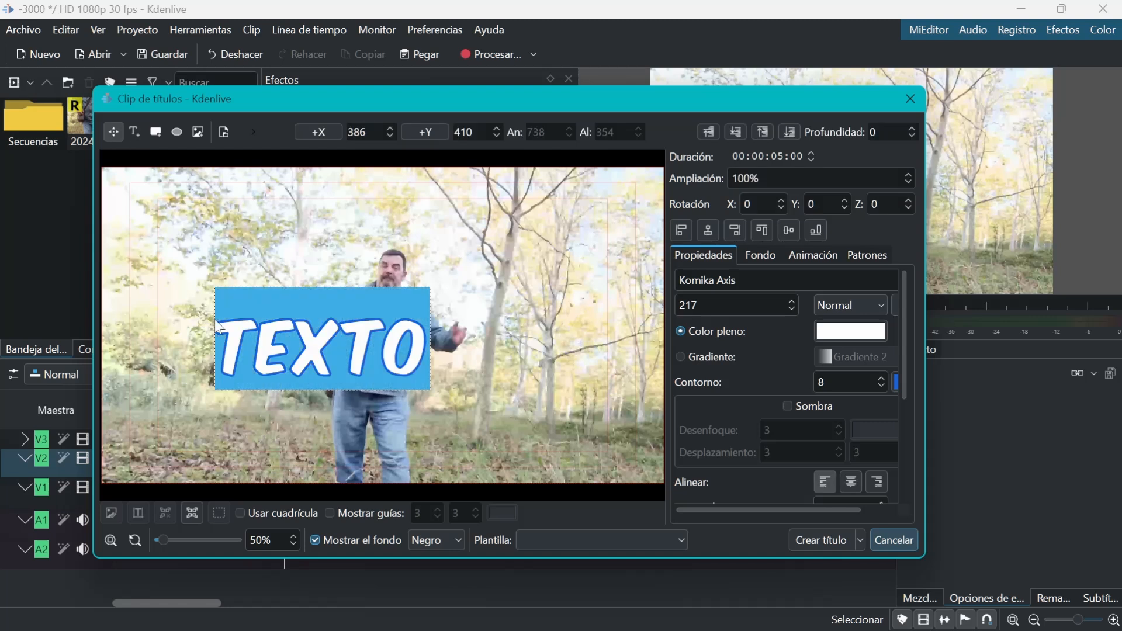
text(SUSCRIBETE)
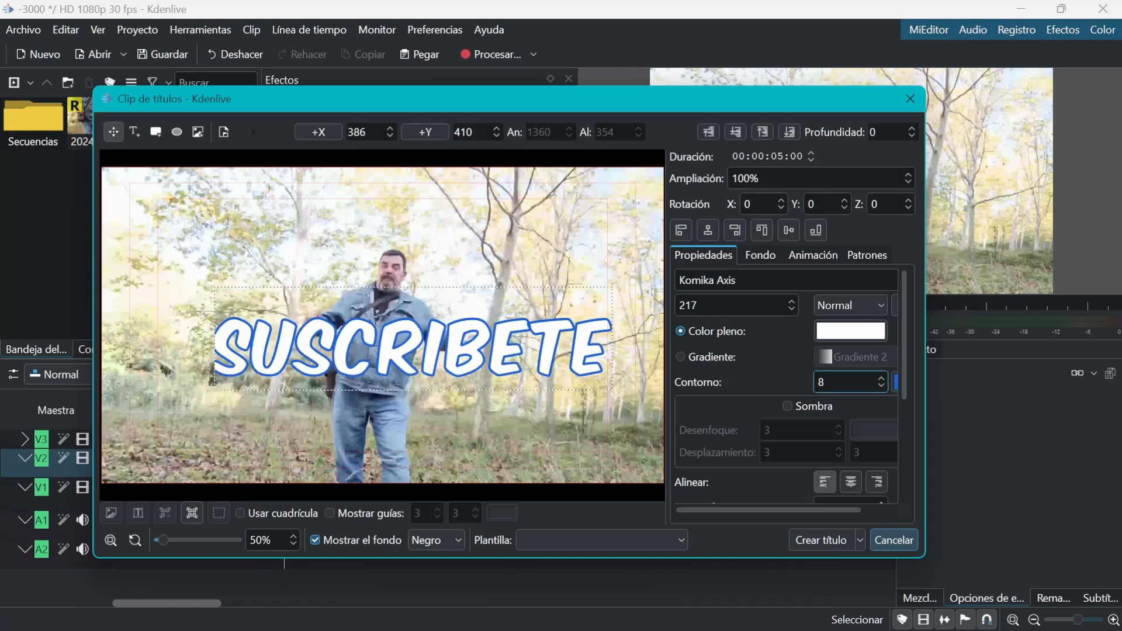
Step: Set the SUSCRIBETE text's font size to 212 and its alignment to centered
scroll(794, 311, down, 5)
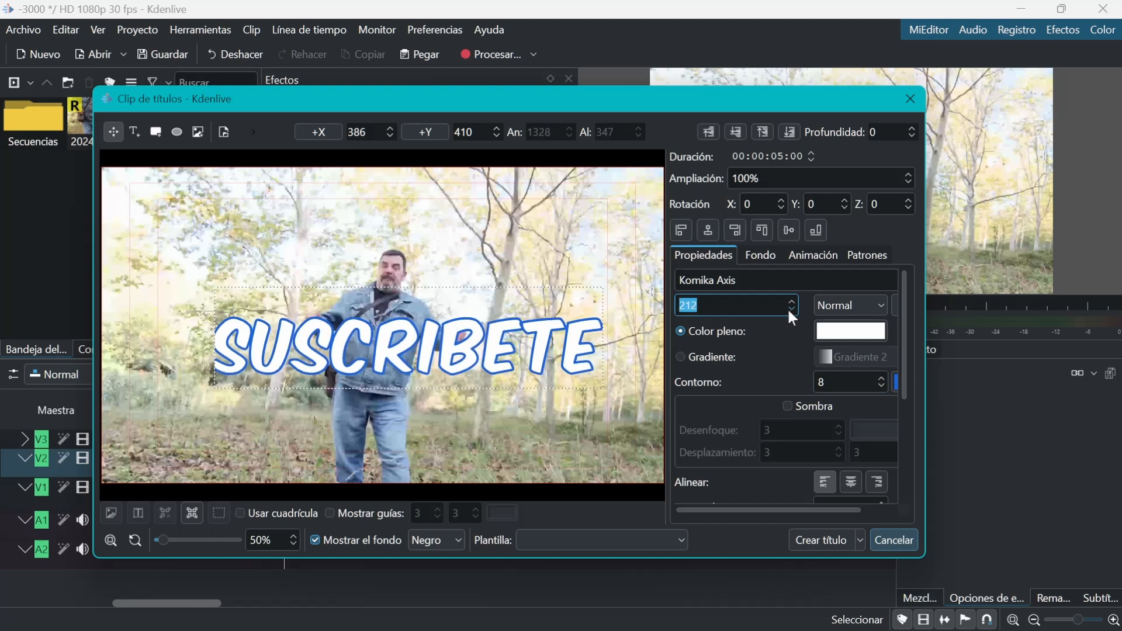
scroll(904, 351, down, 2)
click(852, 407)
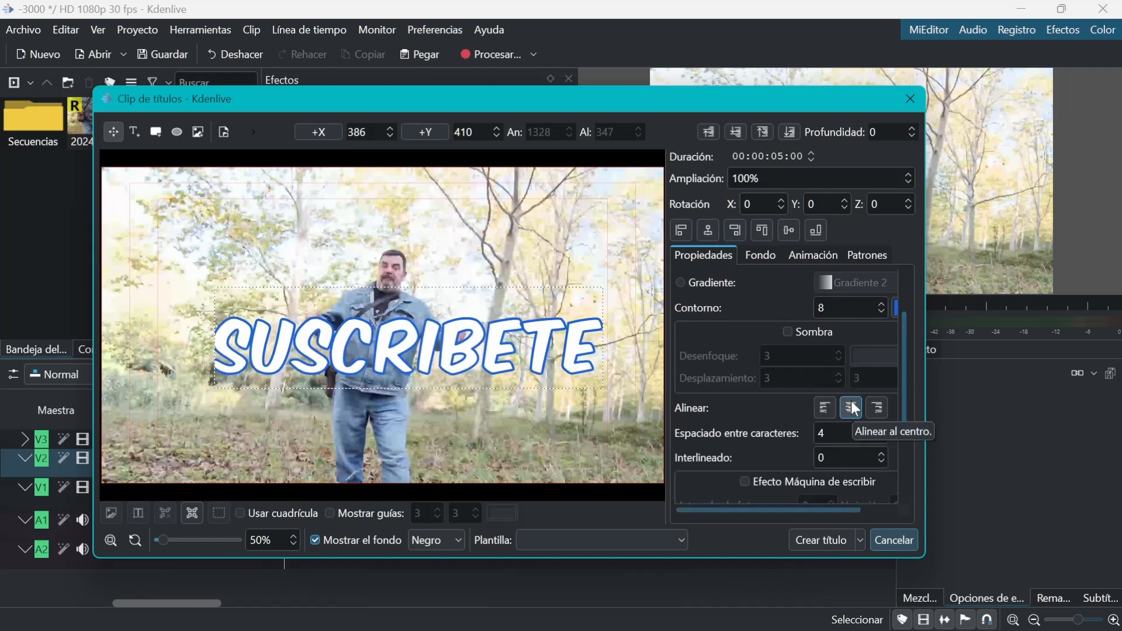
Step: Enable the text shadow with a blur of 5 and both offsets at 7
click(788, 331)
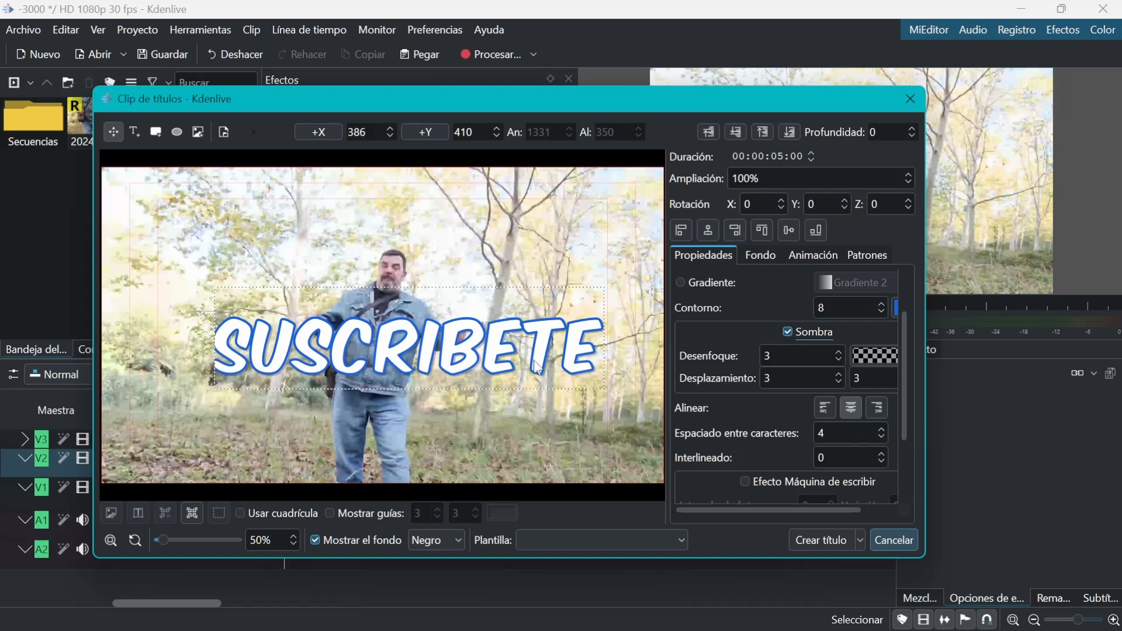
scroll(839, 353, up, 2)
scroll(836, 374, up, 4)
drag(746, 507, 781, 508)
scroll(885, 374, up, 4)
Step: Set the shadow color's alpha channel to 95 and its blur to 3
click(870, 358)
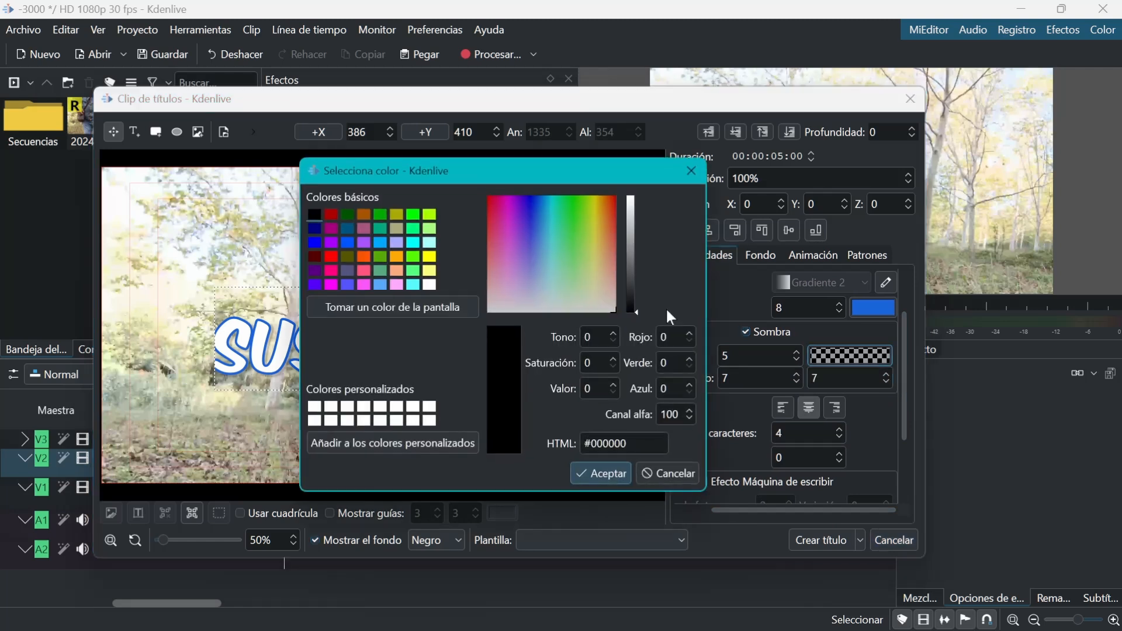
click(631, 304)
drag(642, 314, 637, 329)
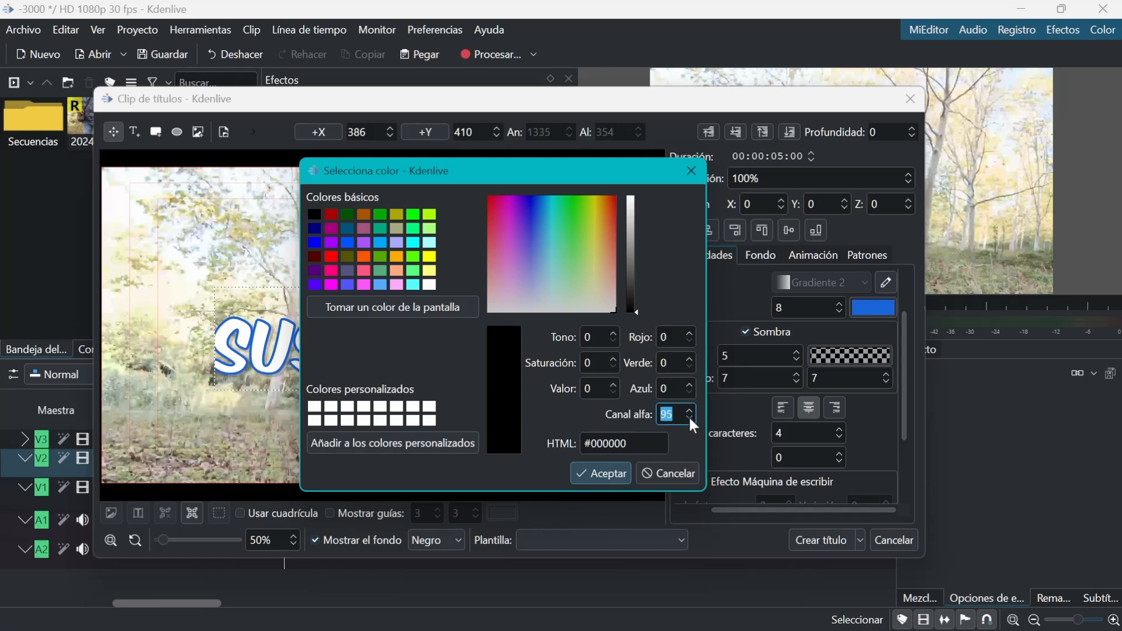
click(609, 476)
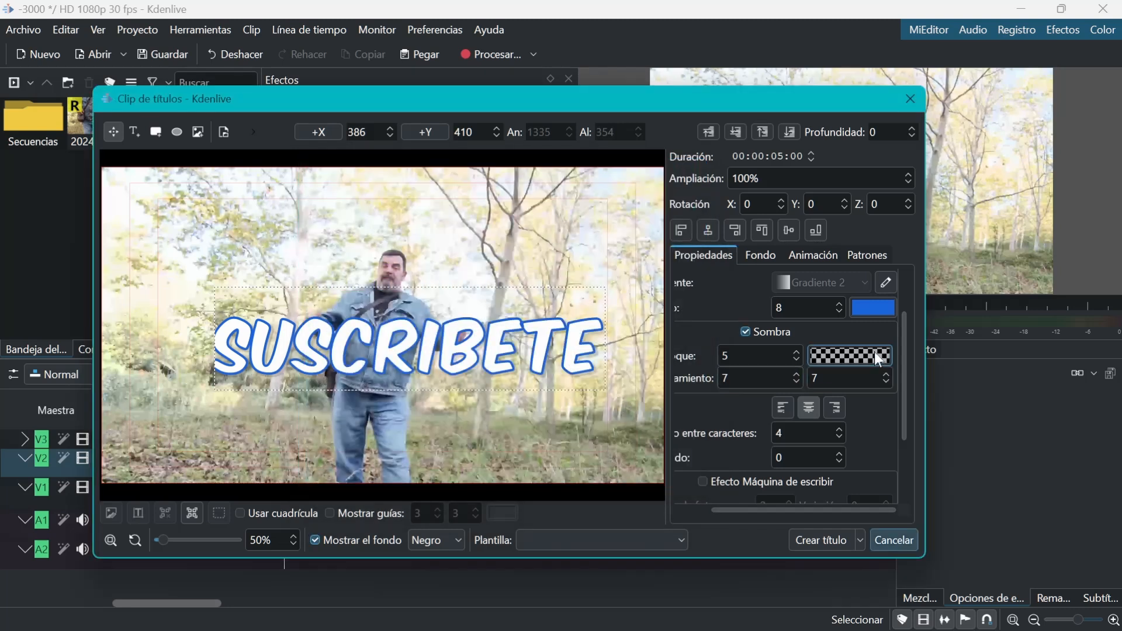
click(794, 359)
click(794, 360)
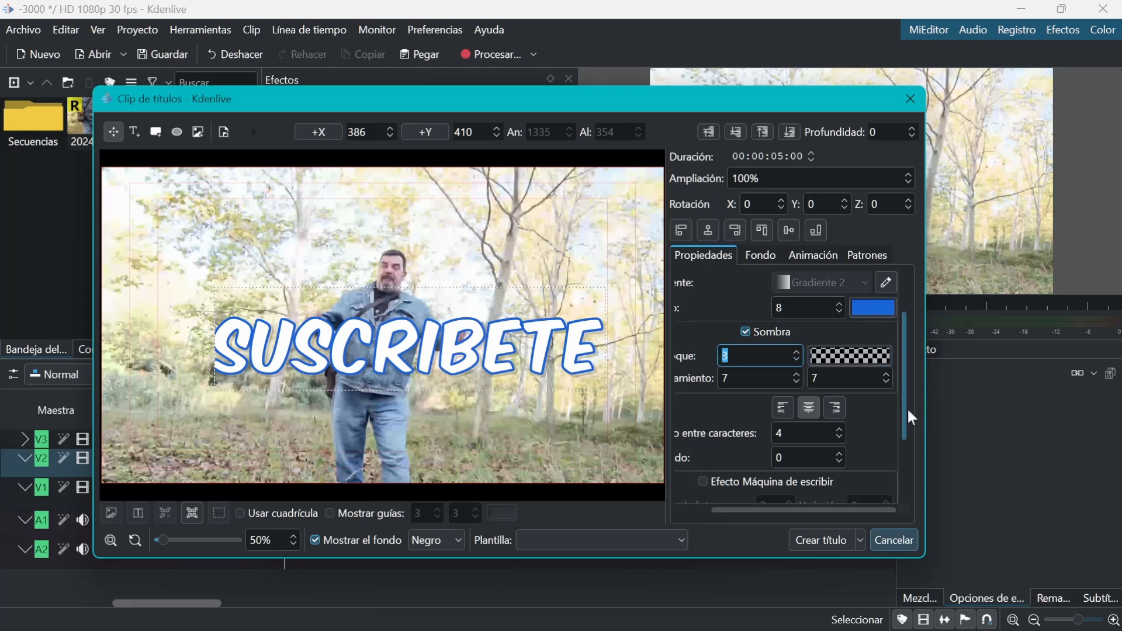
Step: Change the SUSCRIBETE text's font to Joan
drag(907, 433, 910, 367)
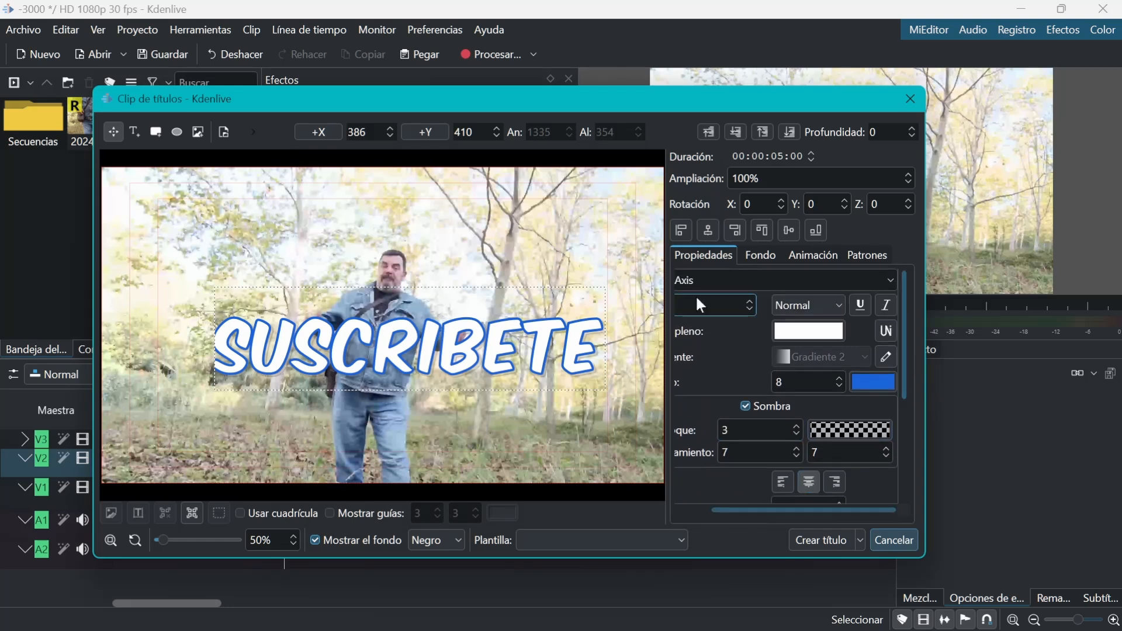
click(894, 286)
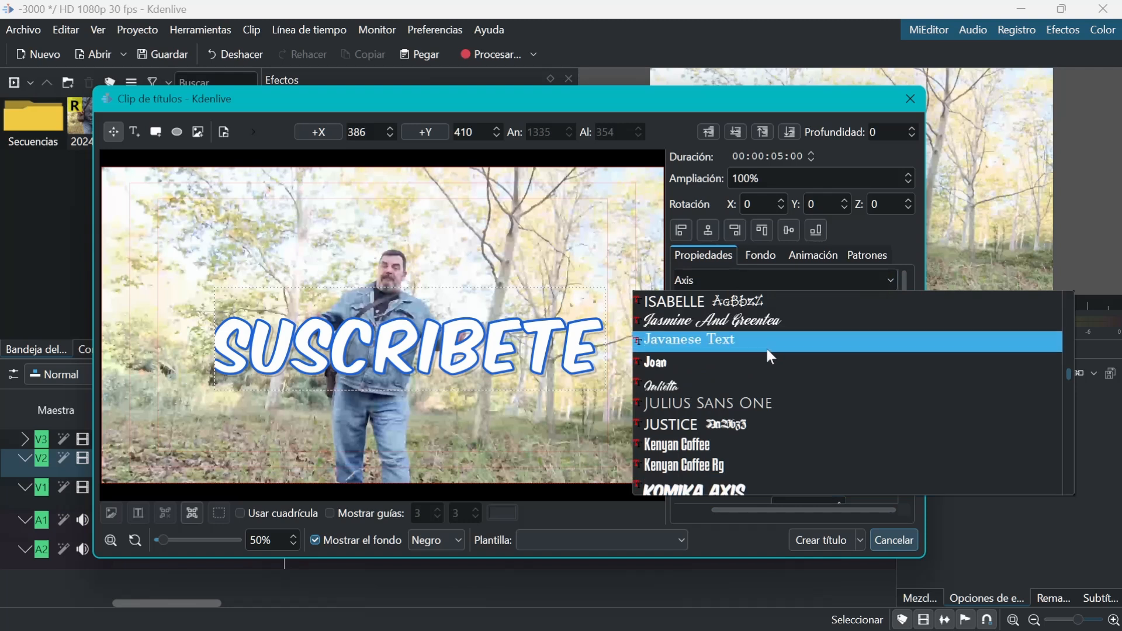
click(659, 363)
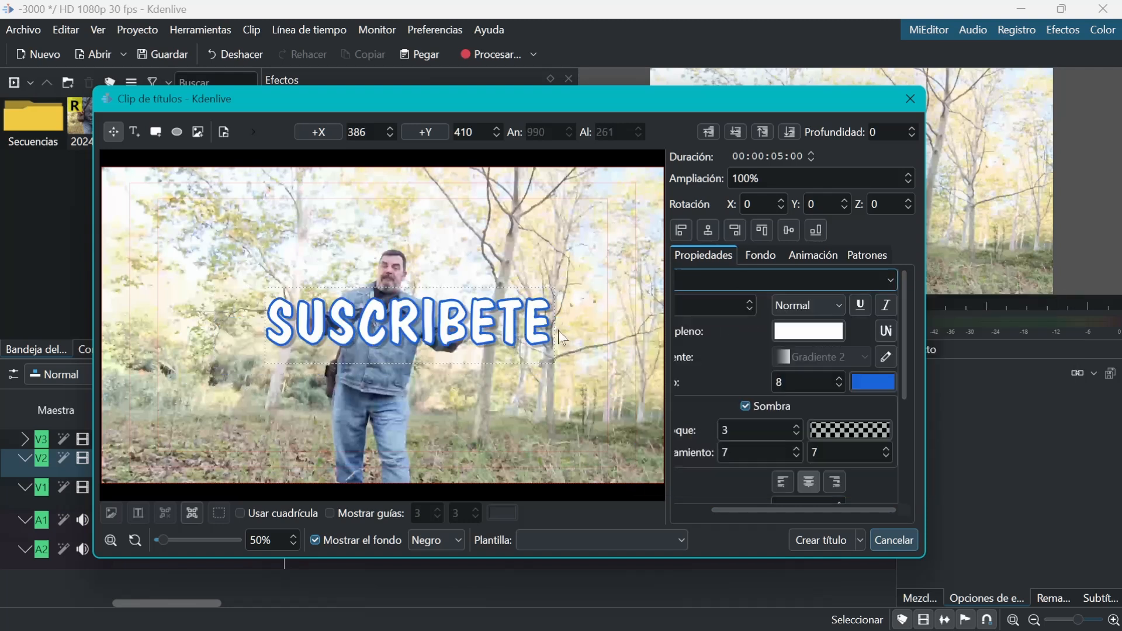
Step: Fill the SUSCRIBETE text with the orange preset gradient instead of the solid color
drag(806, 514, 771, 514)
click(680, 357)
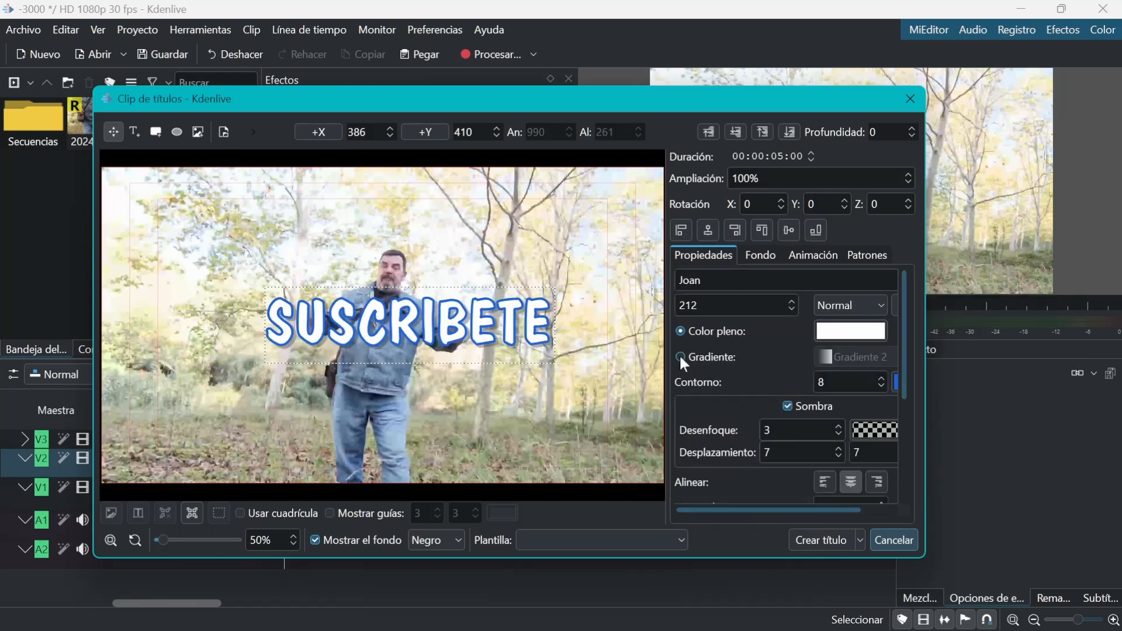
click(853, 356)
click(838, 379)
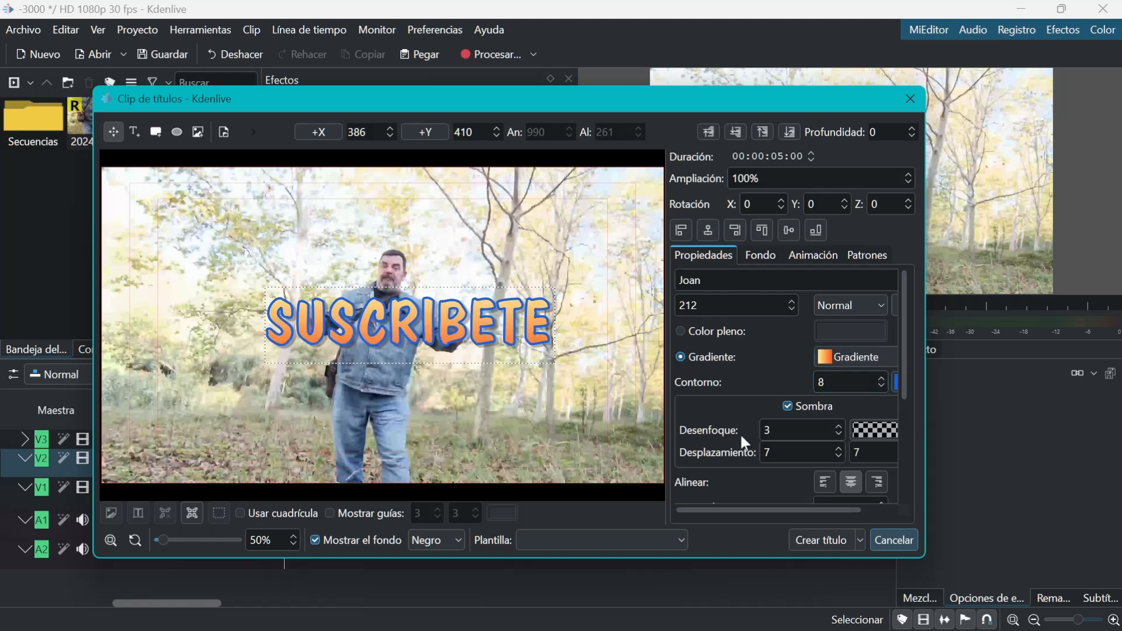
Step: Create the title clip and place it on track V2 above the video, extended to a duration of 22:05
click(821, 541)
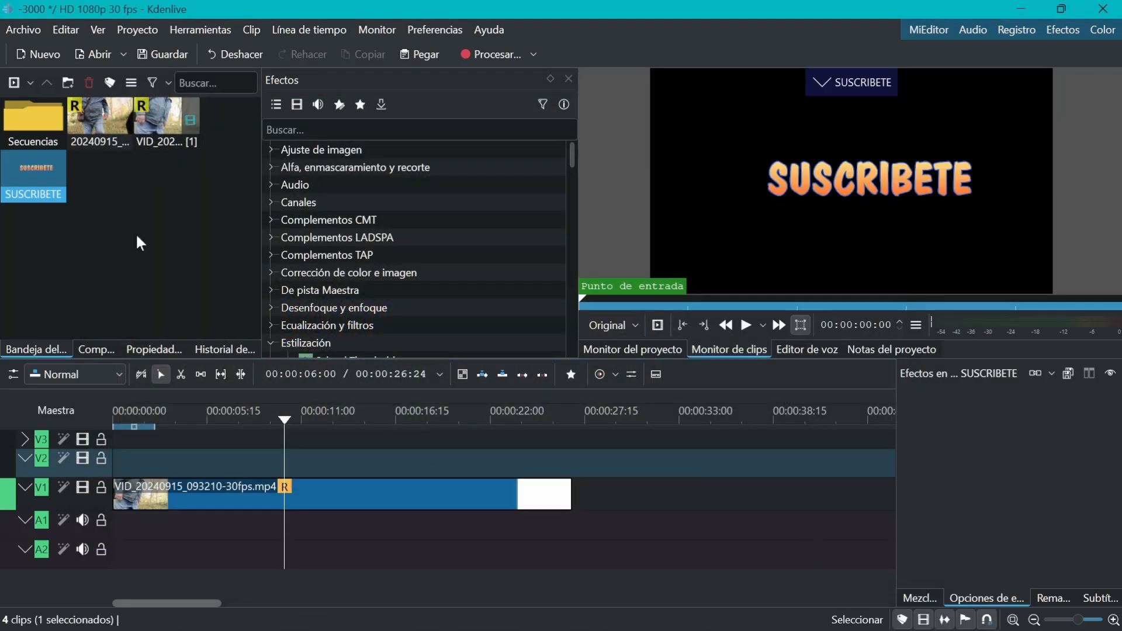
drag(38, 175, 505, 475)
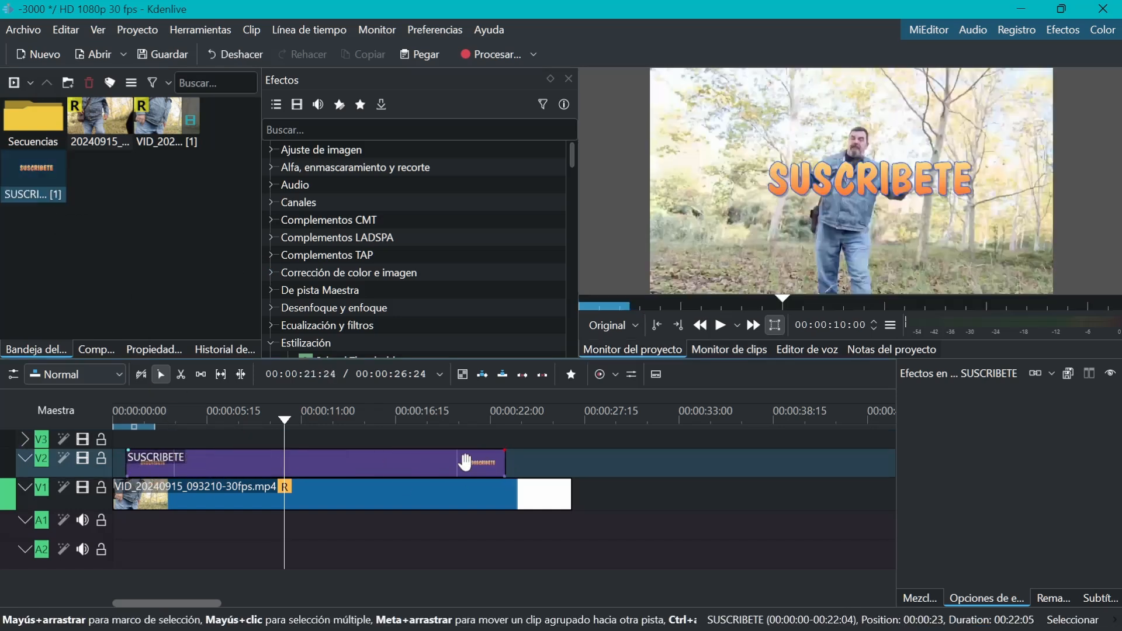
Step: Search the effects for "trans" and apply Transformación to the SUSCRIBETE clip on V2
click(371, 469)
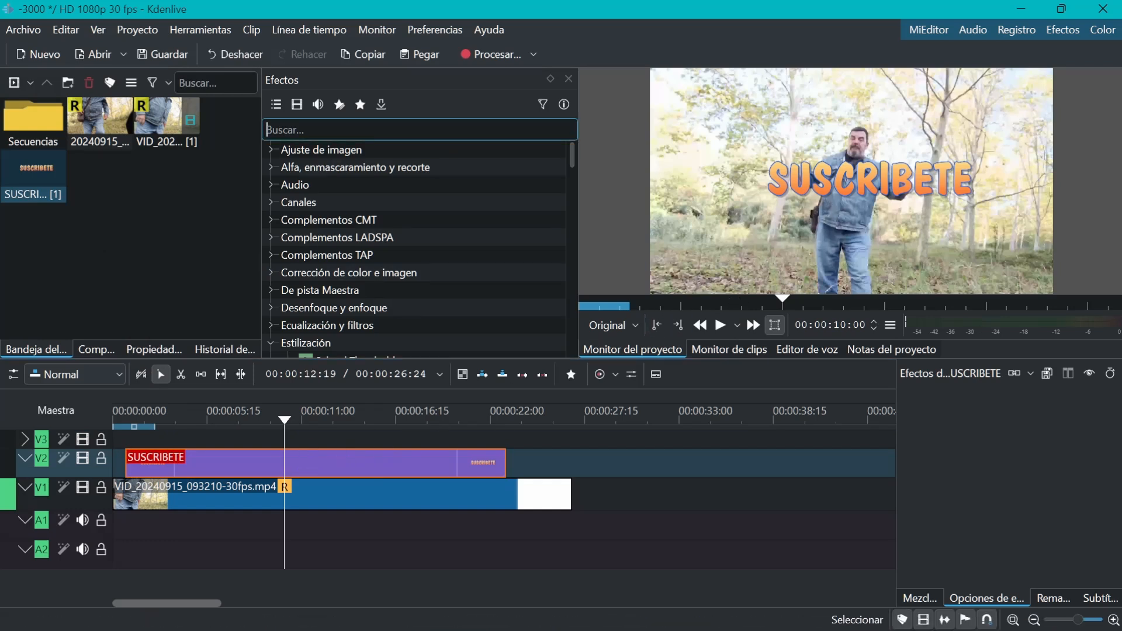
text(tra)
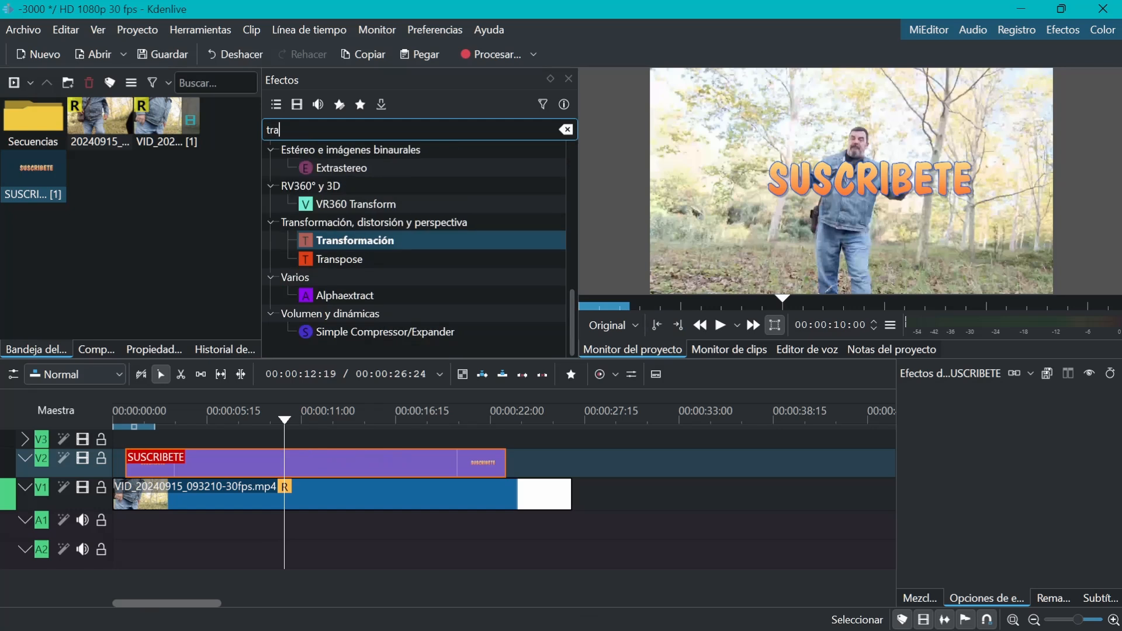
text(ns)
drag(359, 284, 260, 473)
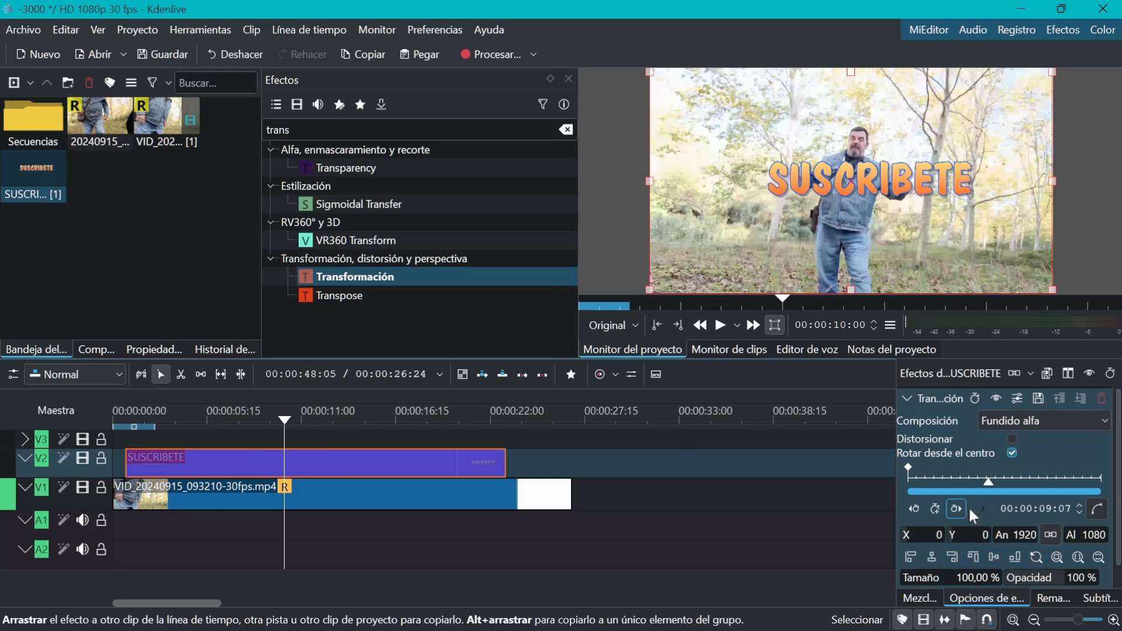
Step: Enlarge the title to 162,78 % and rotate it 27° with the Transformación effect
drag(923, 582, 934, 596)
drag(1062, 585, 1070, 554)
scroll(1029, 579, down, 1)
mouse_move(1117, 520)
mouse_down()
mouse_move(1117, 499)
mouse_move(1117, 523)
mouse_up()
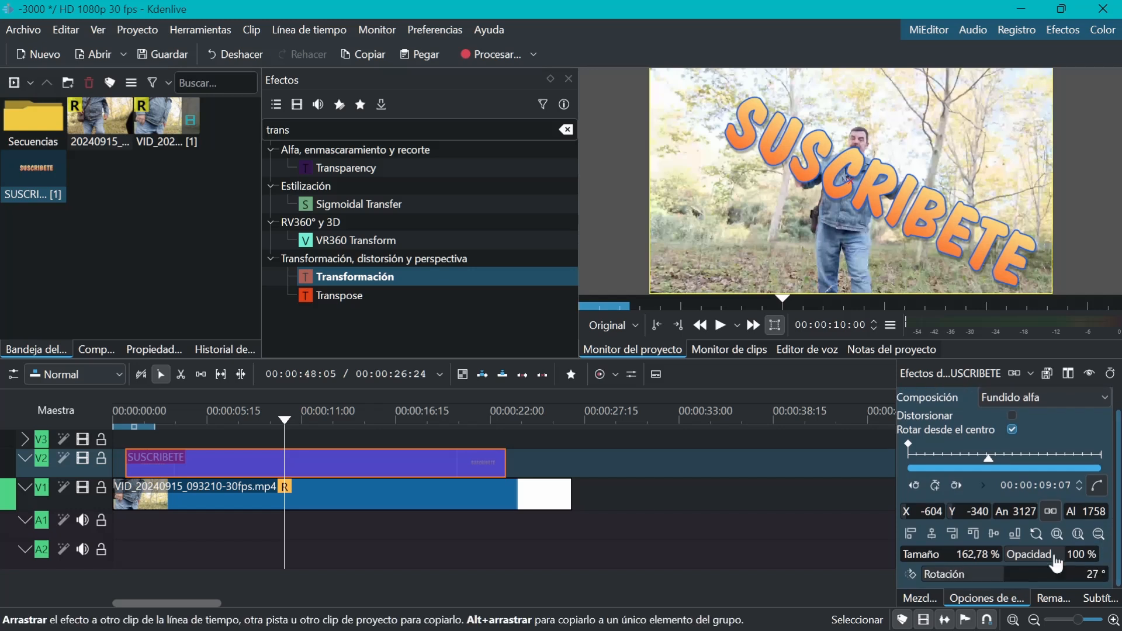
Step: Rotate the title in 90° increments to 360° and reduce its size
click(911, 573)
click(910, 573)
click(911, 574)
click(912, 574)
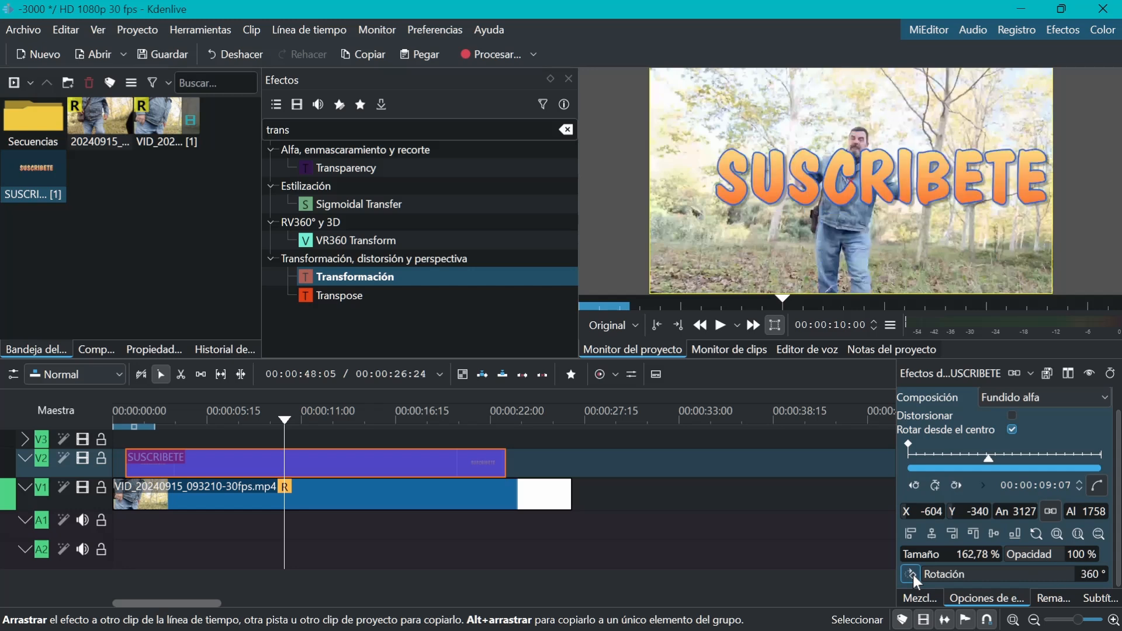
click(964, 554)
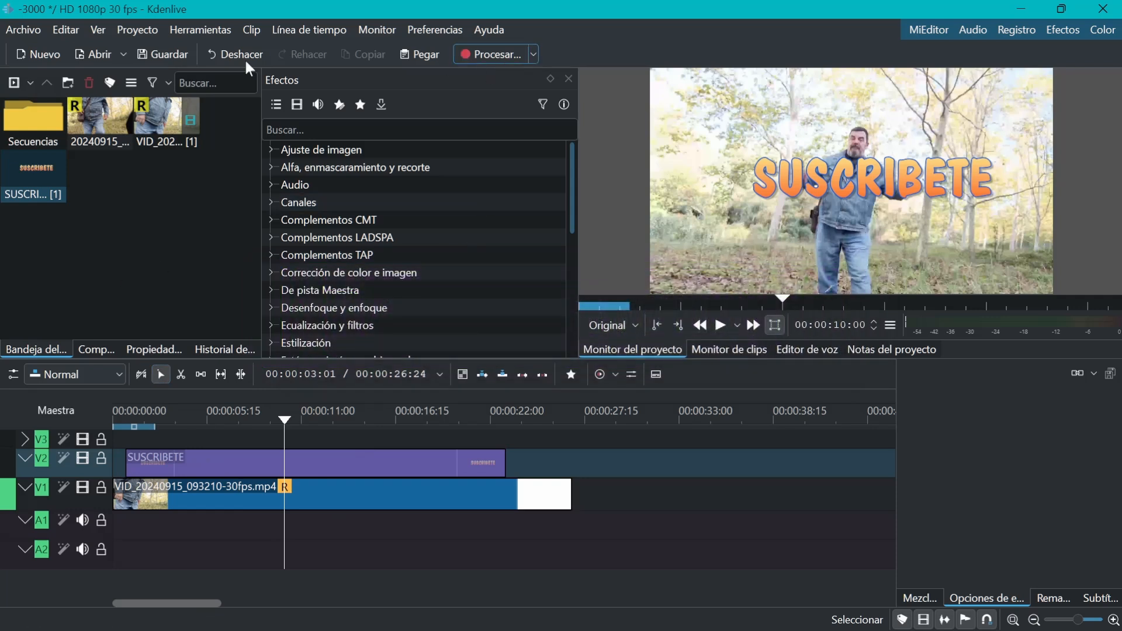
Step: Open the project's rendering dialog and widen it to show the additional video and audio options in full
click(138, 29)
click(156, 319)
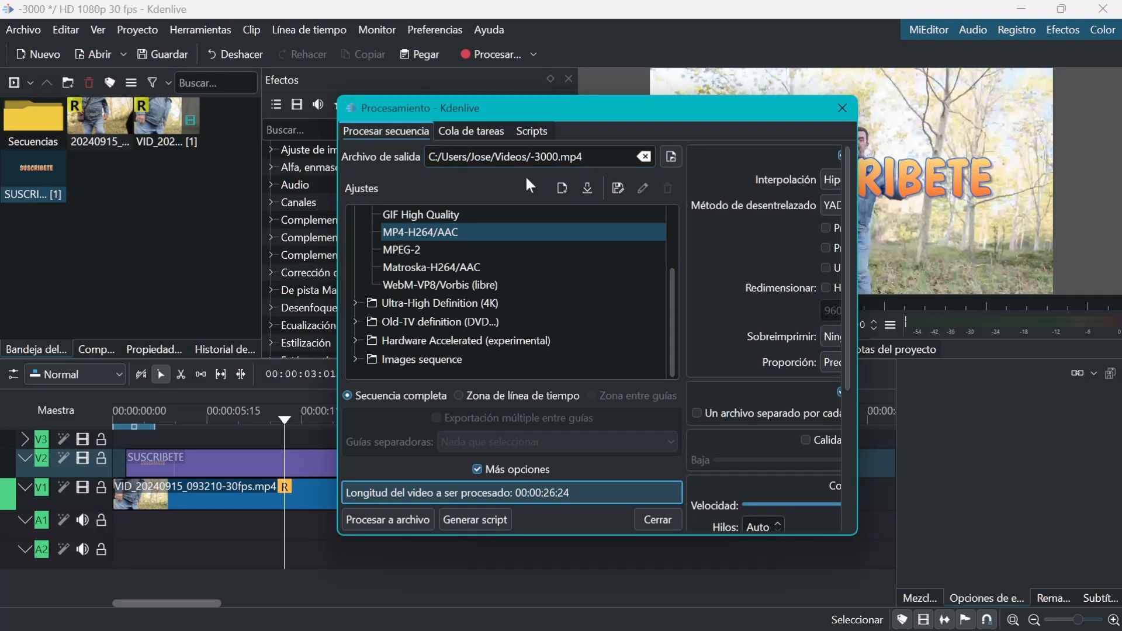
scroll(672, 289, up, 2)
drag(659, 112, 485, 111)
drag(684, 233, 972, 231)
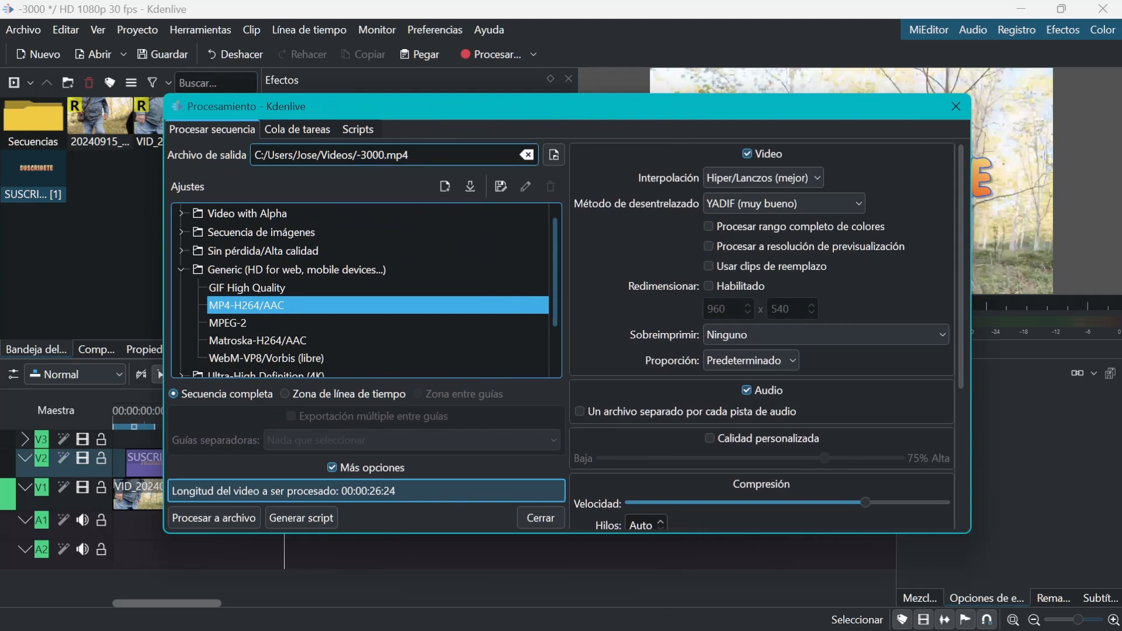
Step: Examine the render presets in Audio only, Video with Alpha, Sin pérdida/Alta calidad and Generic
scroll(558, 299, up, 1)
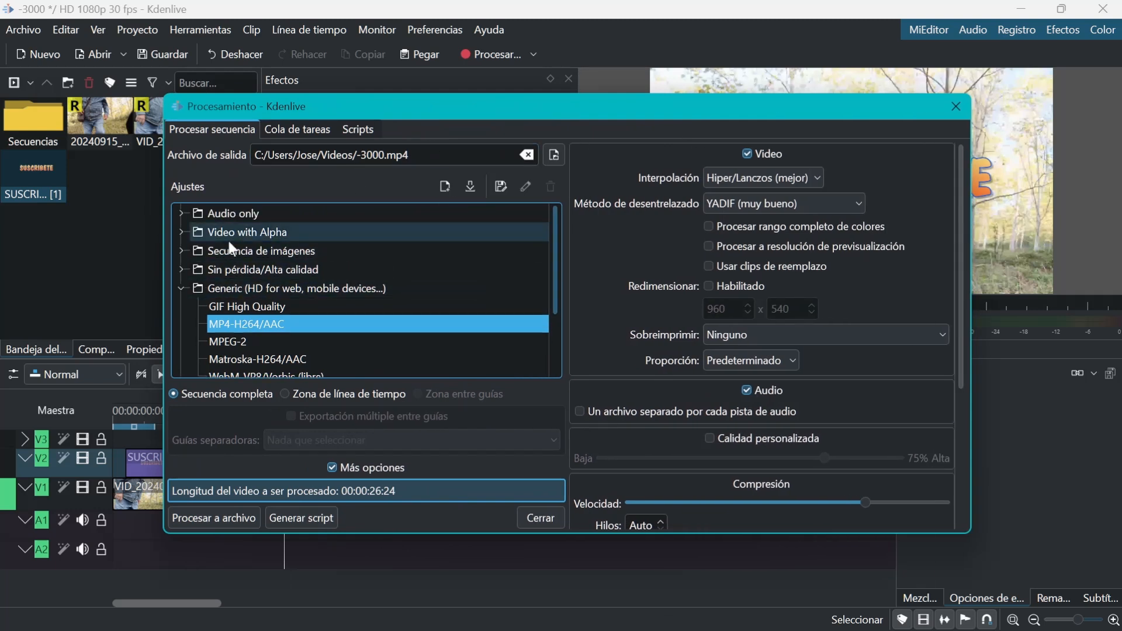
click(180, 212)
click(181, 213)
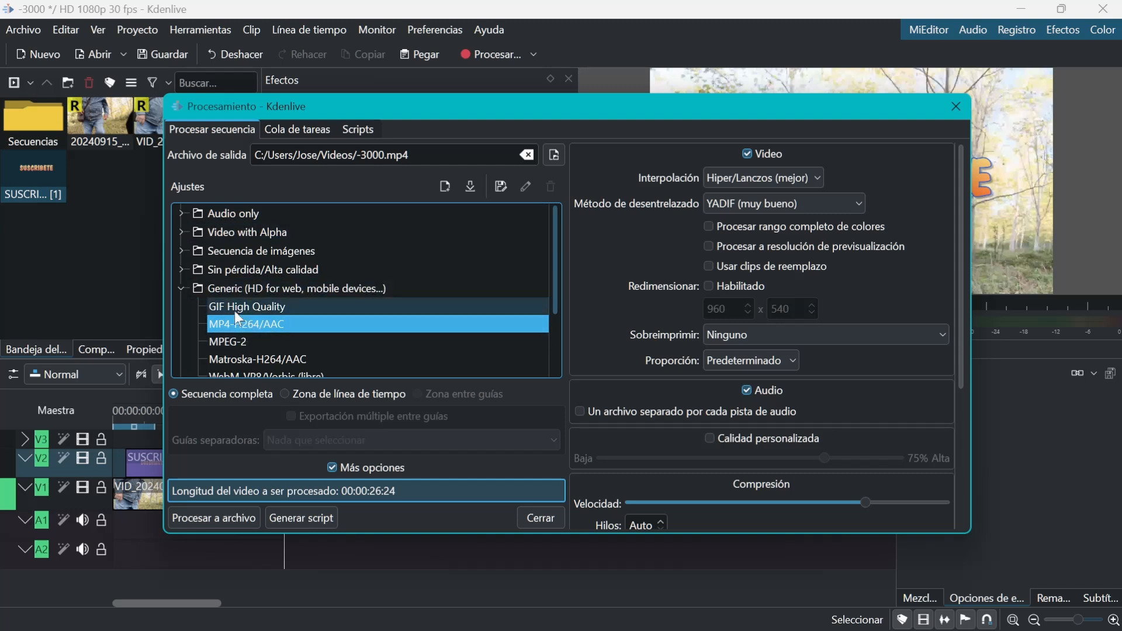
click(181, 232)
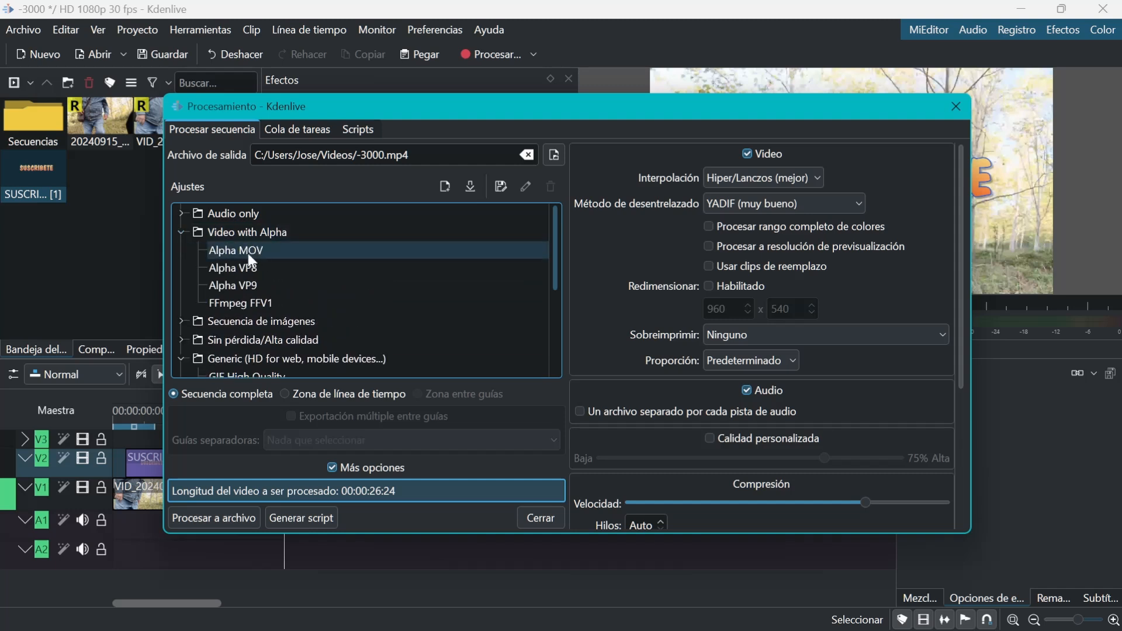
click(180, 231)
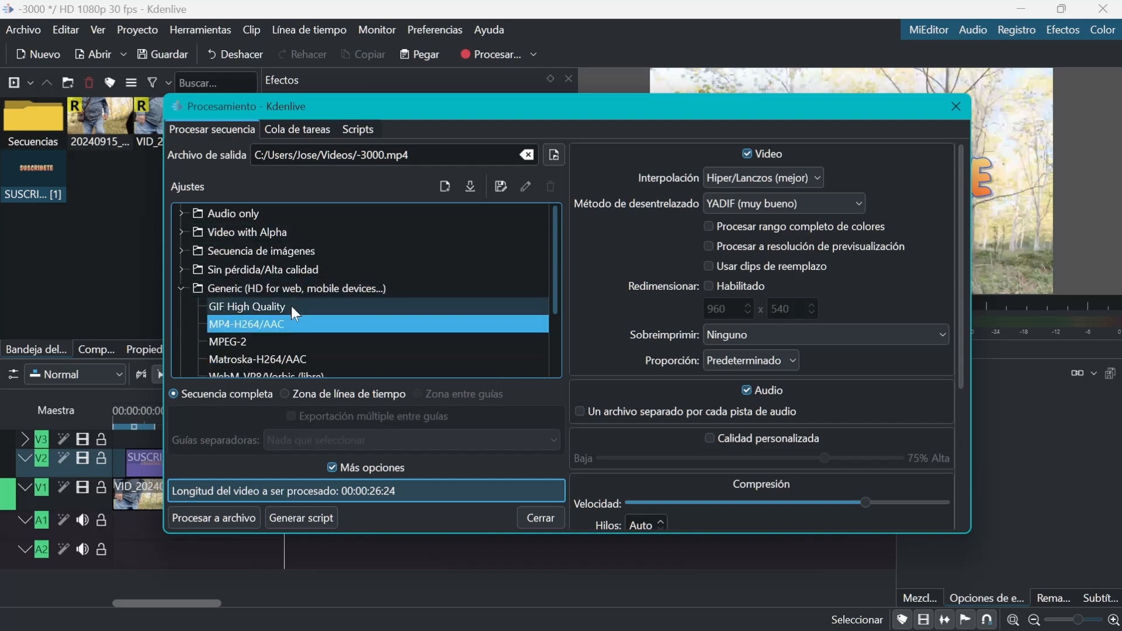
click(179, 231)
click(179, 231)
click(181, 267)
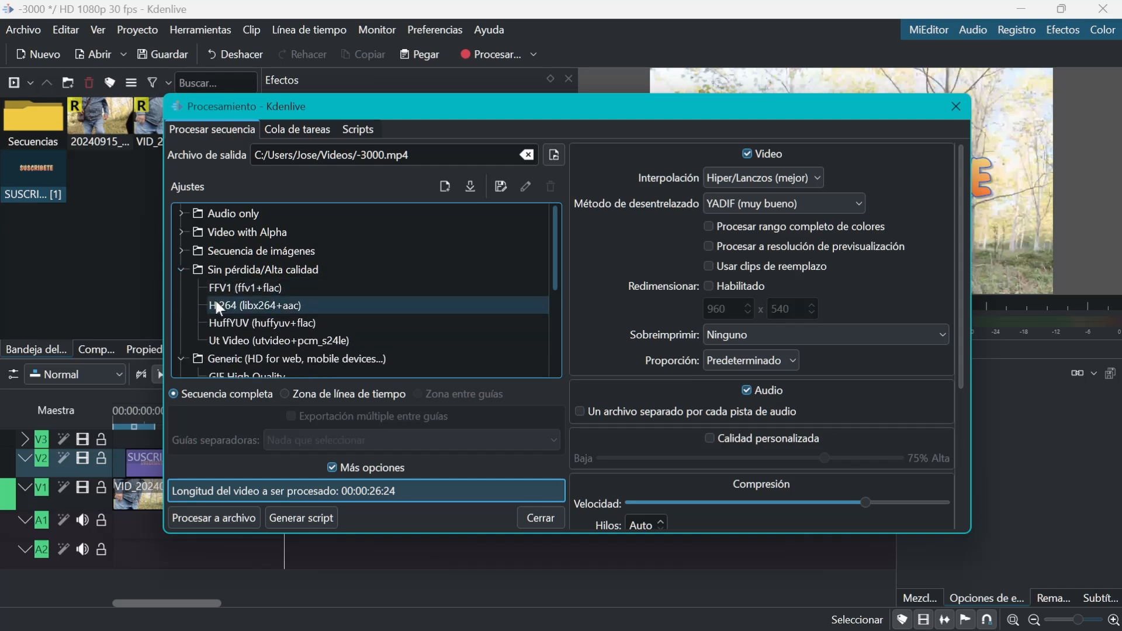
click(180, 269)
scroll(377, 285, down, 1)
scroll(374, 292, down, 2)
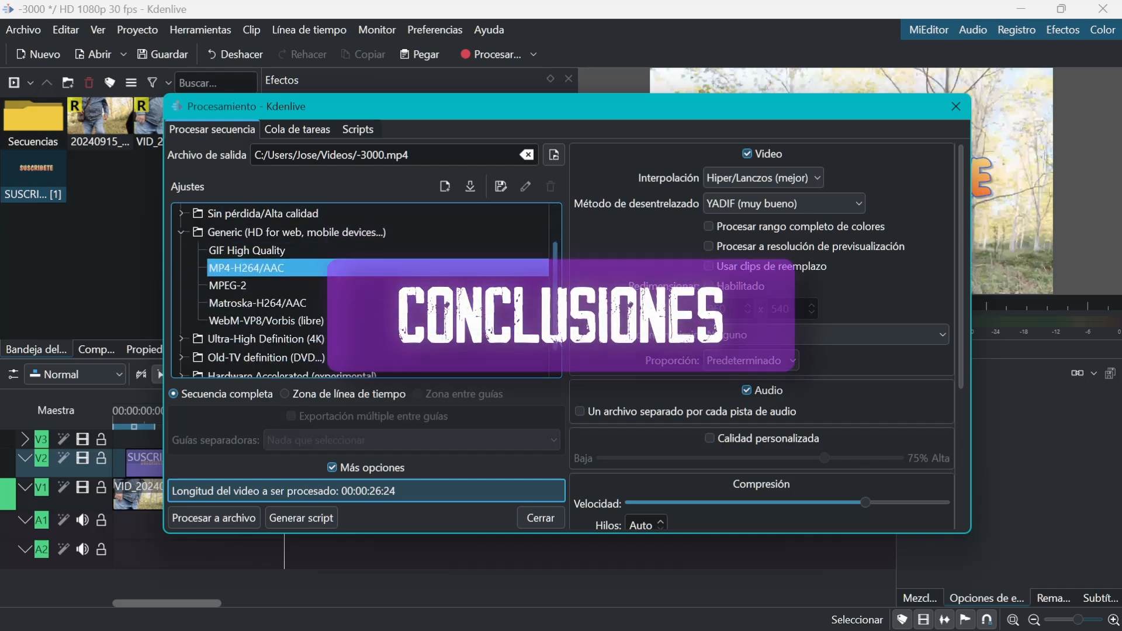